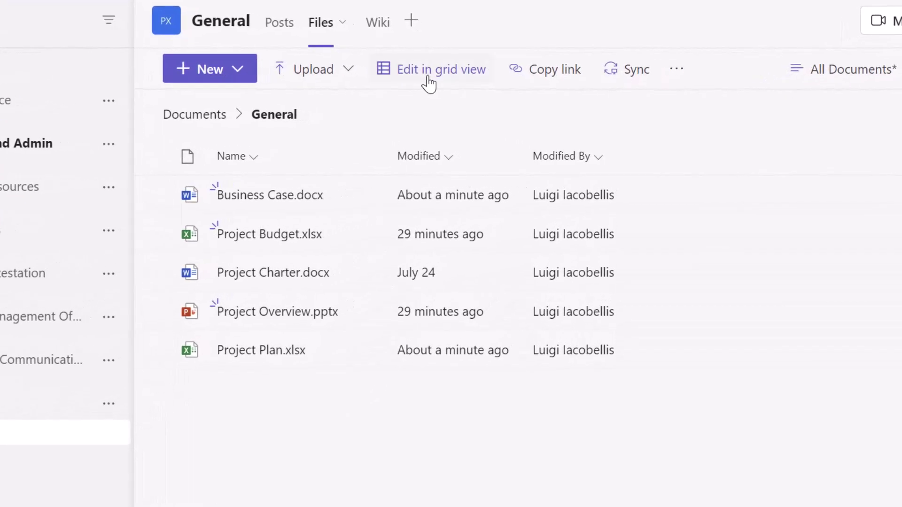
Step: Edit the General channel files in grid view, trying the Business Case and Project Charter cells, then list column types
{"action": "left_click", "coordinate": [428, 84]}
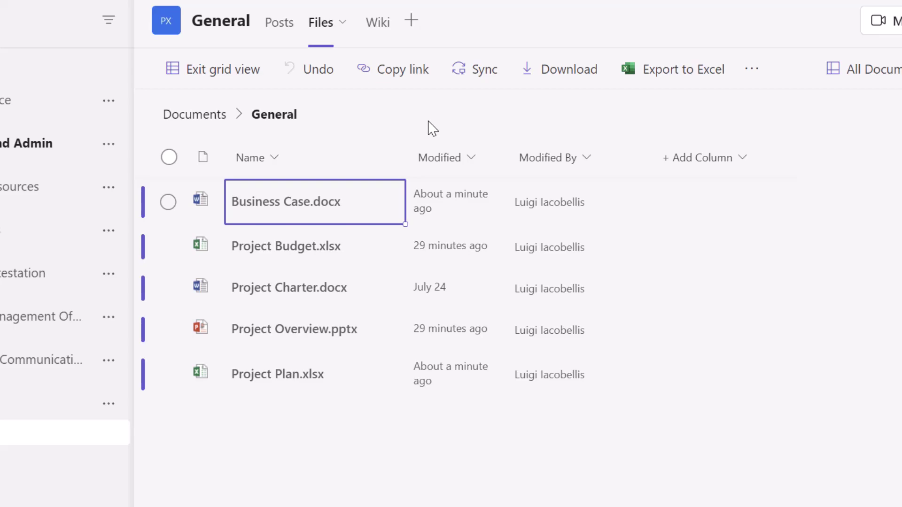
{"action": "left_click", "coordinate": [457, 196]}
{"action": "left_click", "coordinate": [569, 204]}
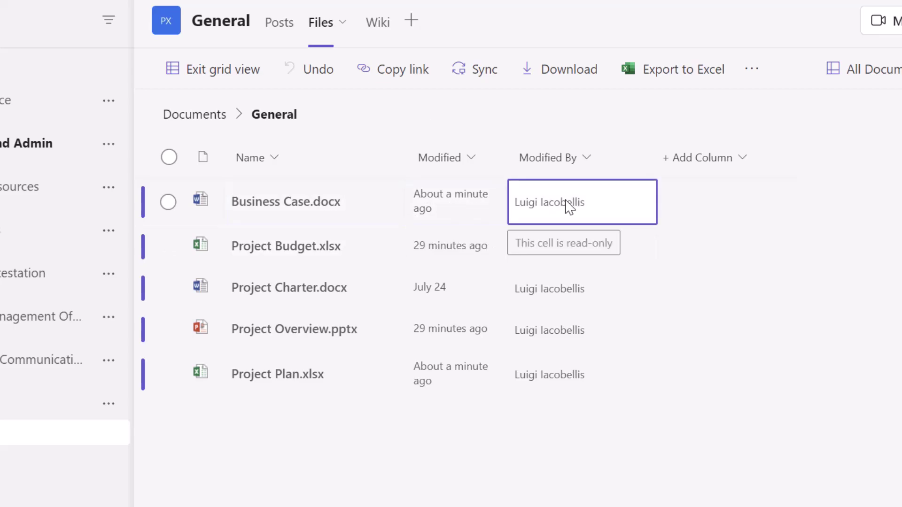
{"action": "left_click", "coordinate": [463, 248]}
{"action": "left_click", "coordinate": [326, 249]}
{"action": "left_click", "coordinate": [319, 288]}
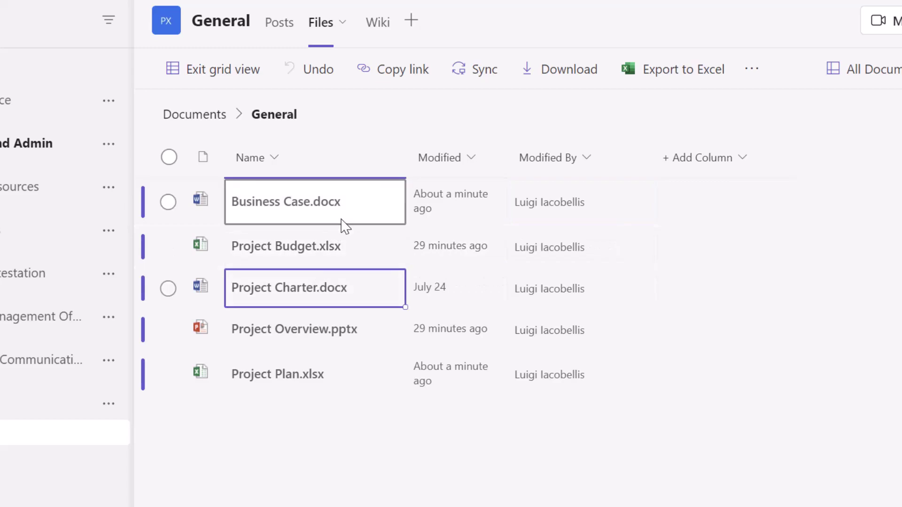
{"action": "double_click", "coordinate": [307, 204]}
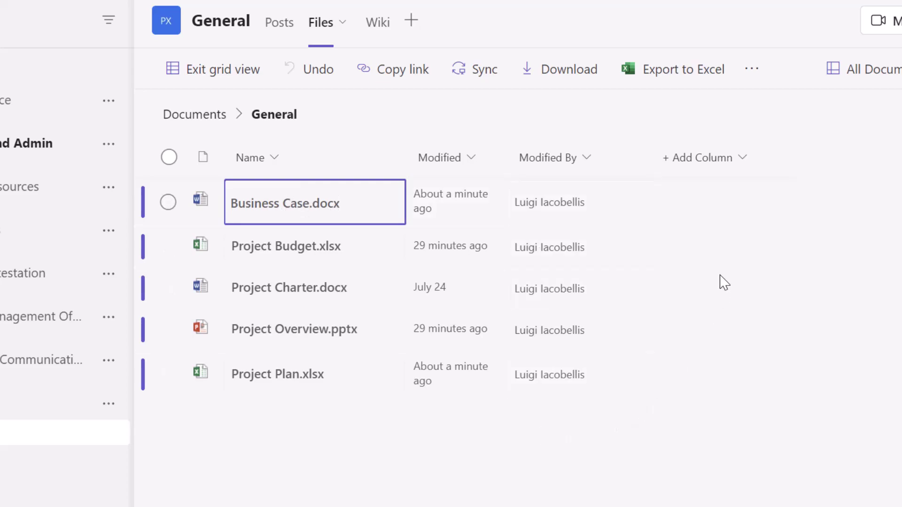
{"action": "left_click", "coordinate": [744, 160]}
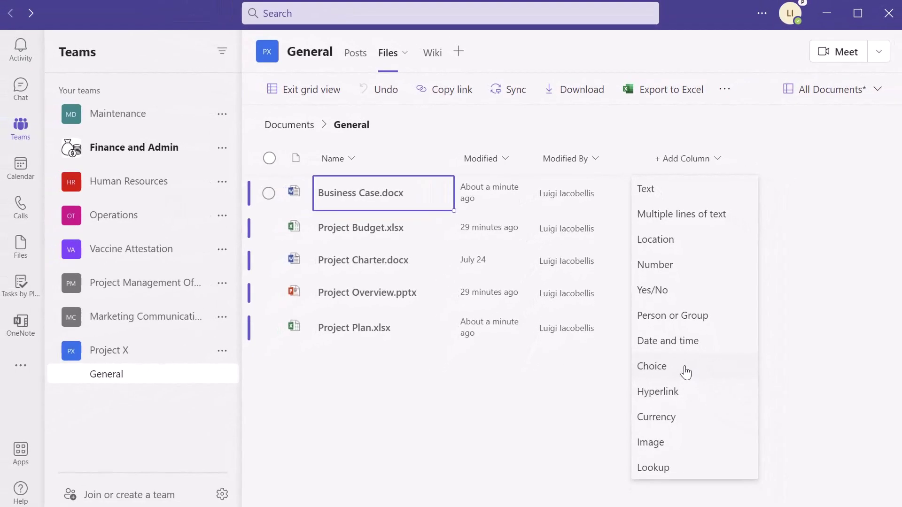
Step: Choose Choice from the Add Column menu to begin a new choice column
{"action": "left_click", "coordinate": [685, 372]}
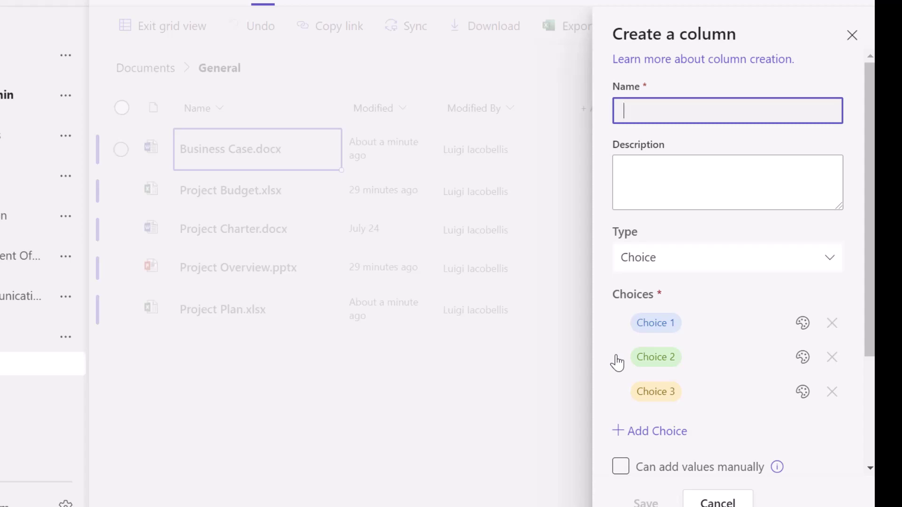
Step: Name the new choice column Status
{"action": "type", "text": "Status"}
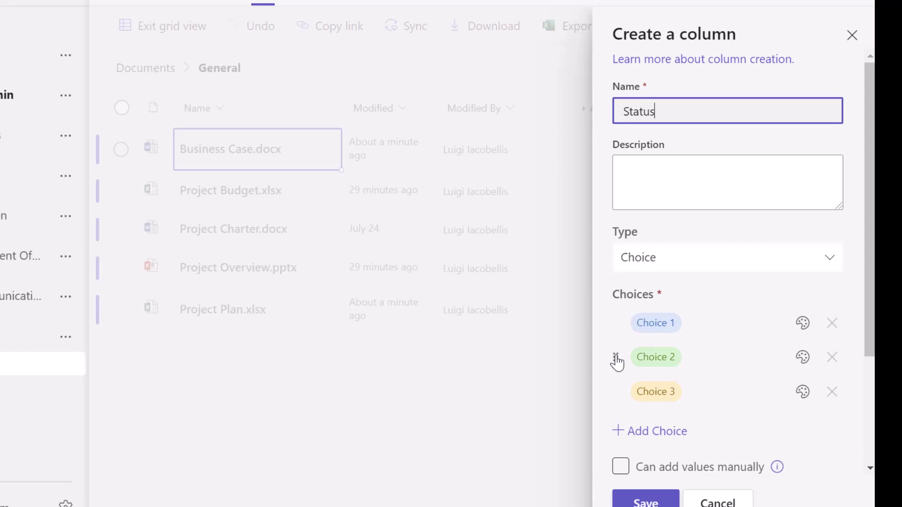
{"action": "left_click", "coordinate": [712, 196]}
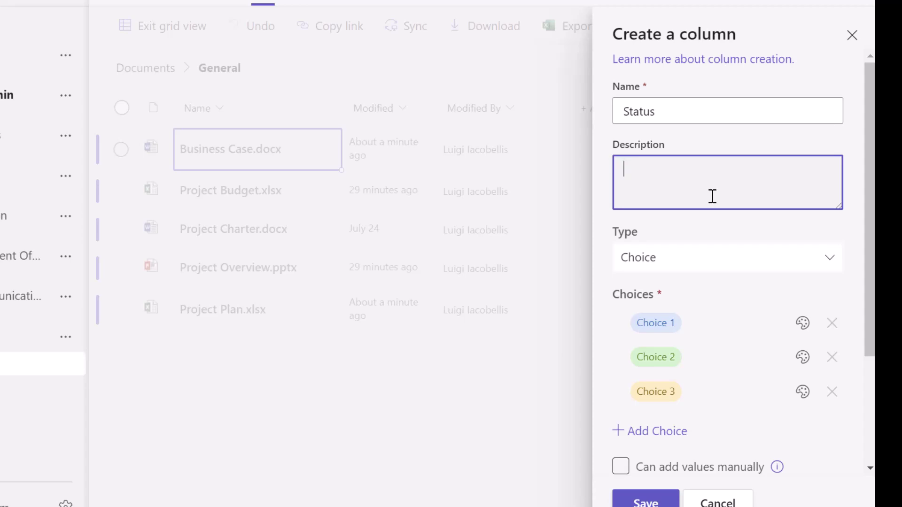
{"action": "scroll", "coordinate": [712, 196], "scroll_direction": "down", "scroll_amount": 2}
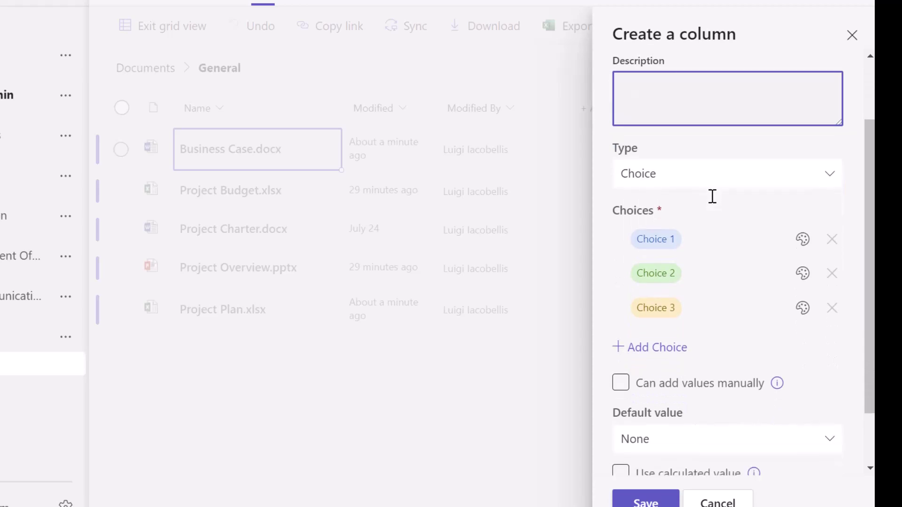
Step: Rename the three default choices to Backlog, In Progress and Complete
{"action": "left_click", "coordinate": [705, 244]}
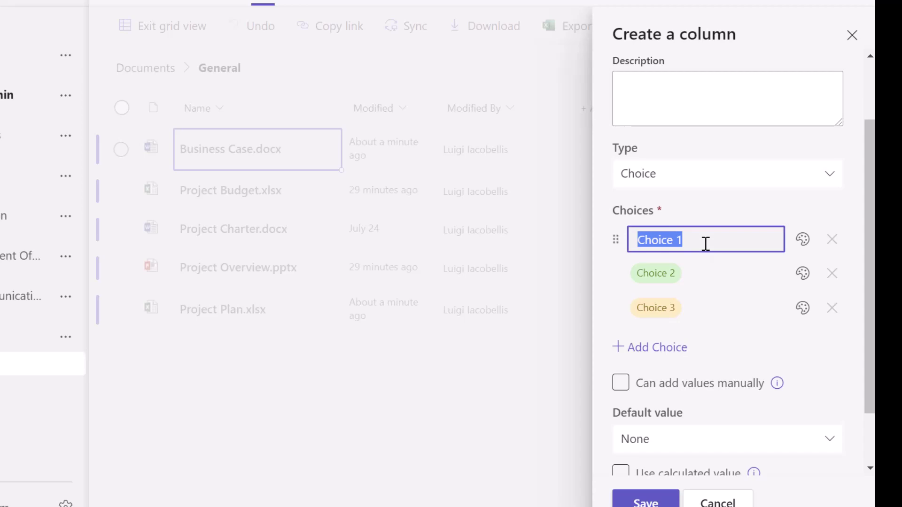
{"action": "type", "text": "Backlog"}
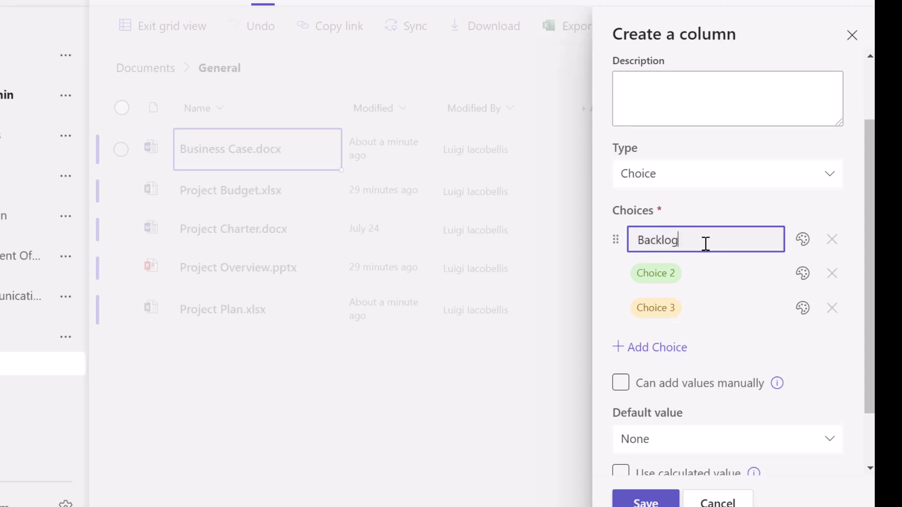
{"action": "left_click", "coordinate": [726, 272]}
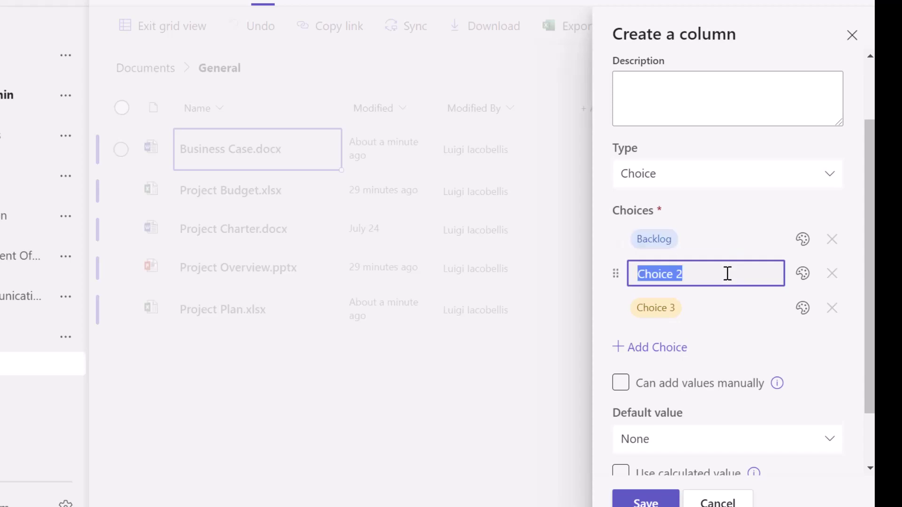
{"action": "type", "text": "In Pro"}
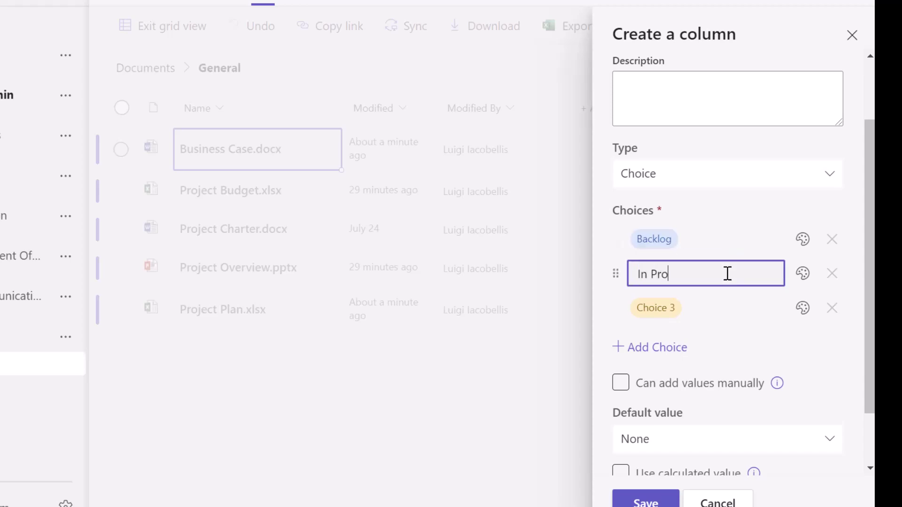
{"action": "type", "text": "gress"}
{"action": "left_click", "coordinate": [715, 308]}
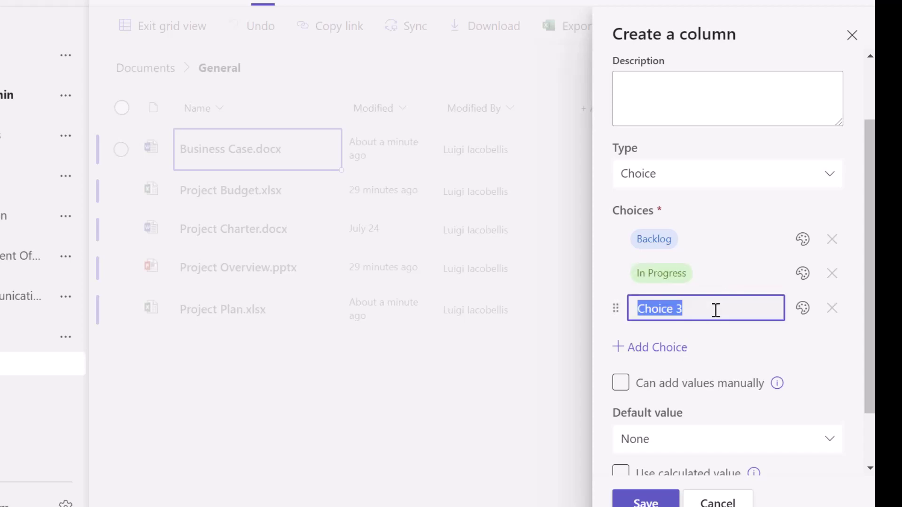
{"action": "type", "text": "Complete"}
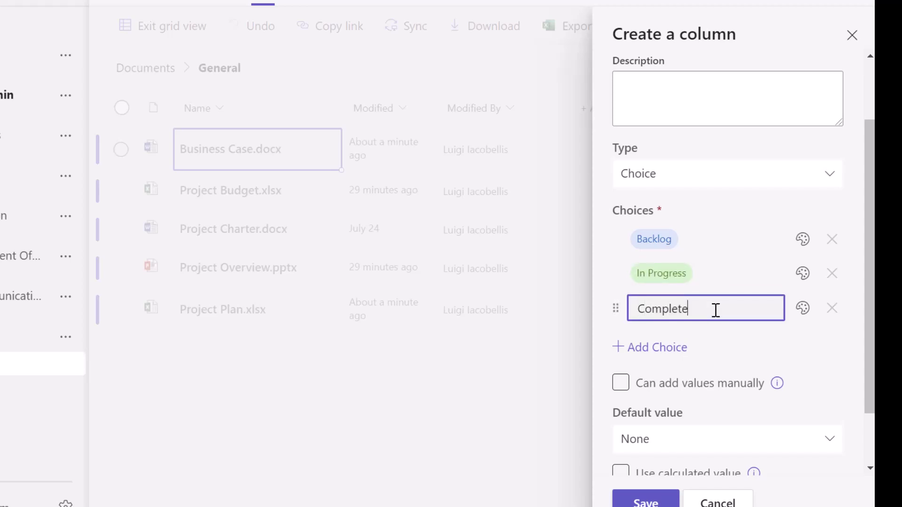
{"action": "left_click", "coordinate": [804, 242]}
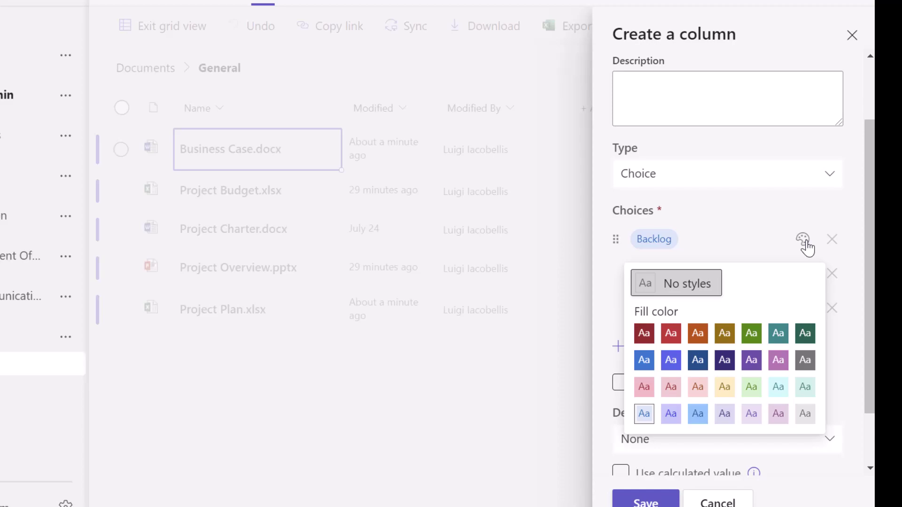
Step: Leave Backlog's colour and order unchanged and save the Status column
{"action": "left_click", "coordinate": [772, 221]}
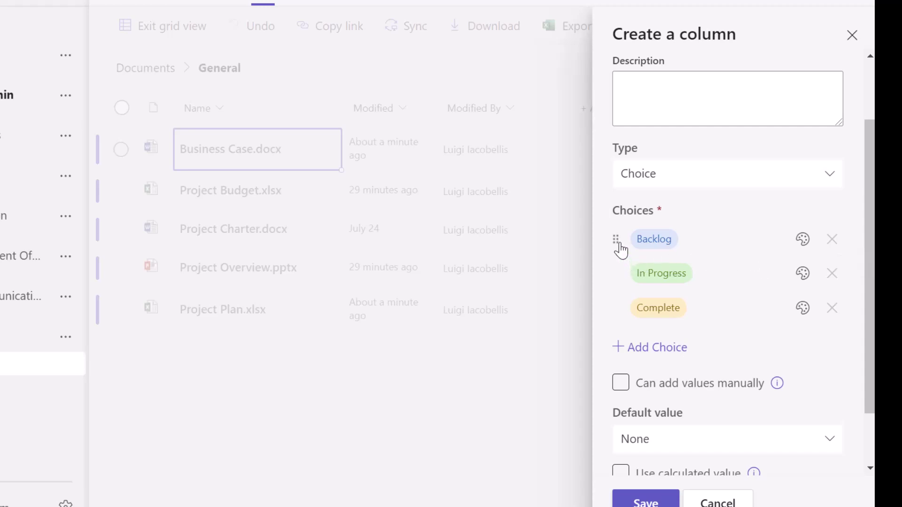
{"action": "mouse_move", "coordinate": [616, 240]}
{"action": "left_mouse_down"}
{"action": "mouse_move", "coordinate": [622, 287]}
{"action": "mouse_move", "coordinate": [620, 240]}
{"action": "left_mouse_up"}
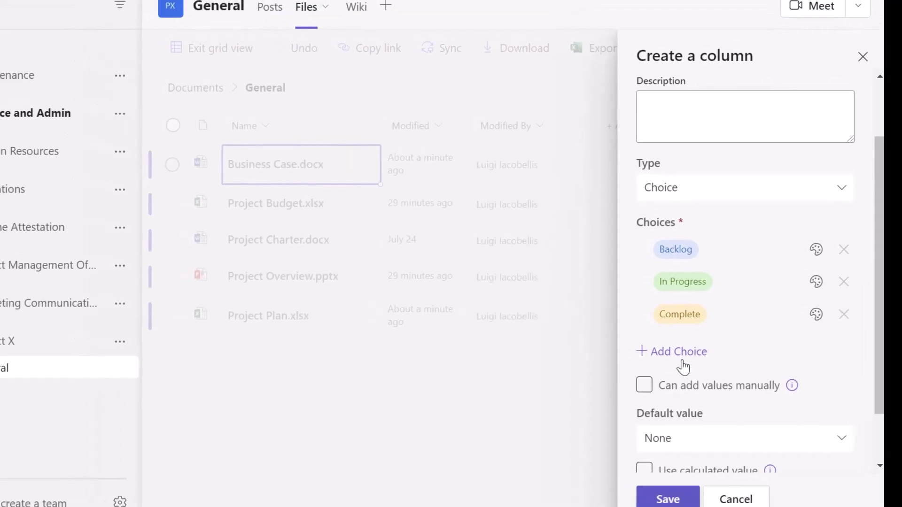
{"action": "scroll", "coordinate": [661, 365], "scroll_direction": "down", "scroll_amount": 2}
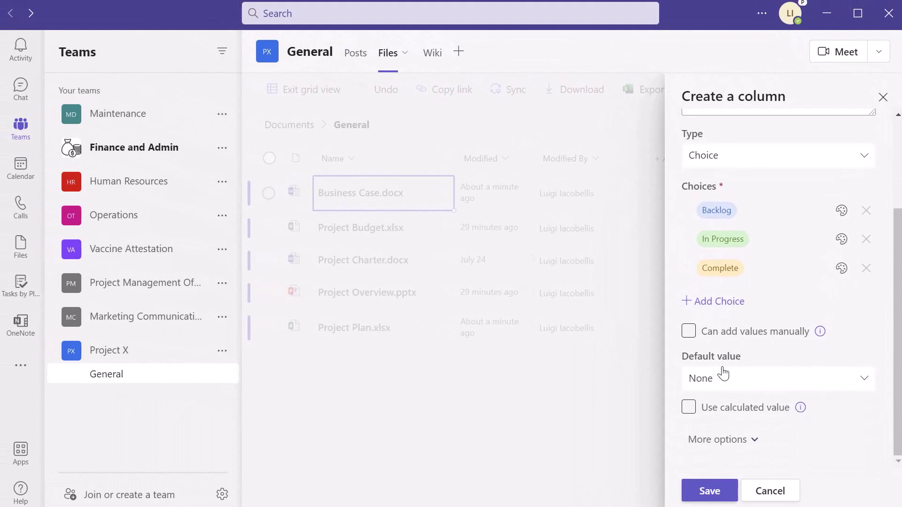
{"action": "left_click", "coordinate": [713, 492]}
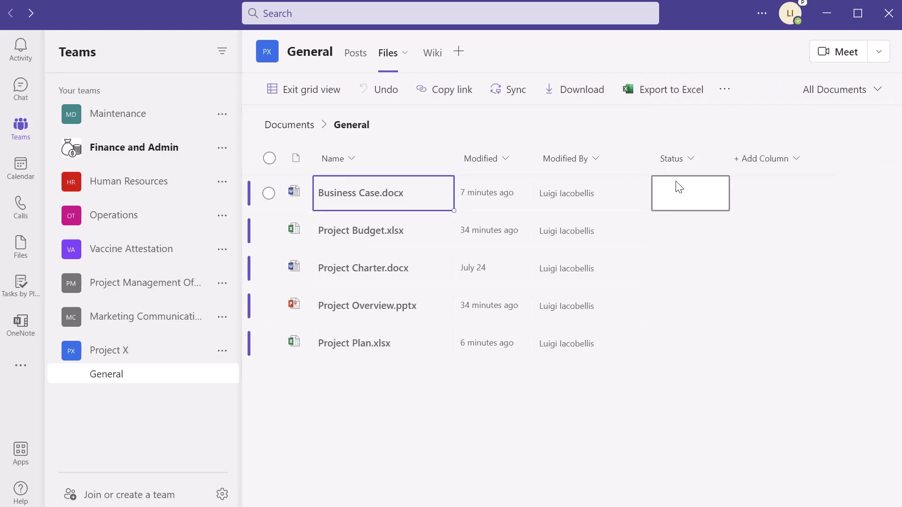
Step: Set Business Case's Status to In Progress and fill it down through Project Plan
{"action": "left_click", "coordinate": [681, 194]}
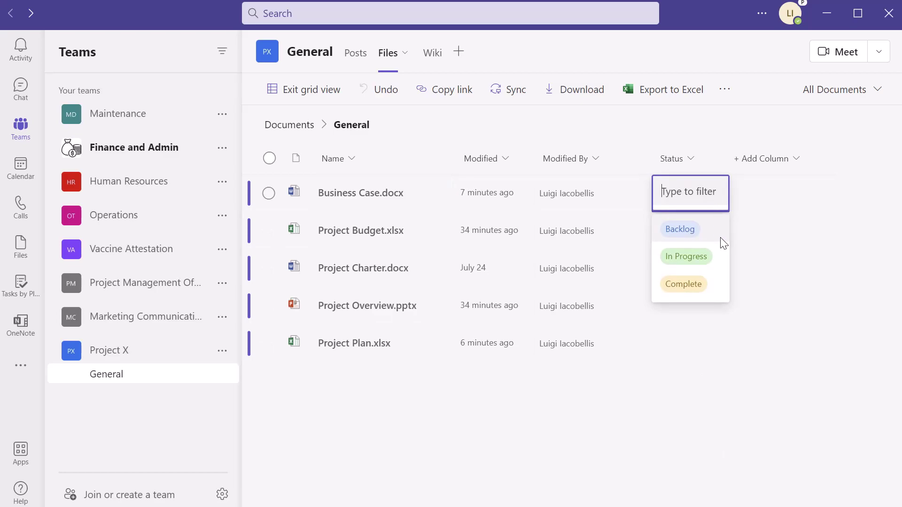
{"action": "left_click", "coordinate": [695, 258]}
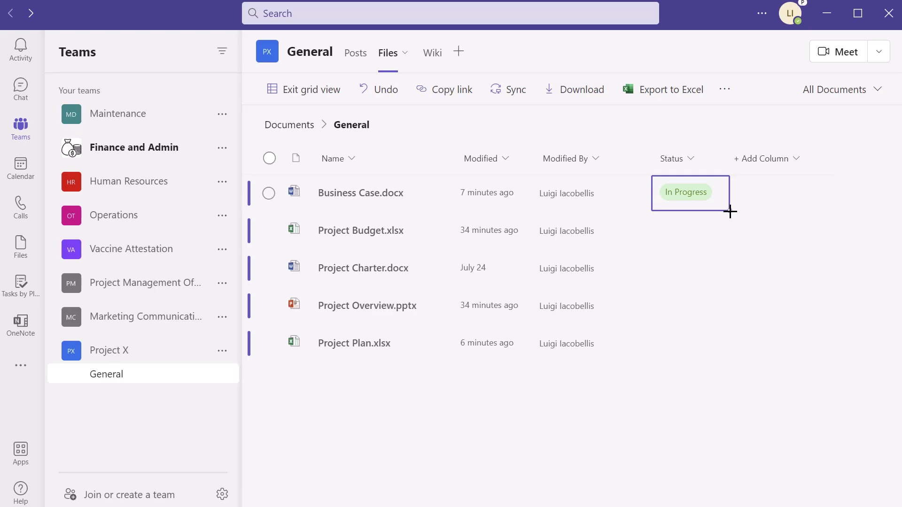
{"action": "left_click_drag", "start_coordinate": [729, 211], "coordinate": [731, 219]}
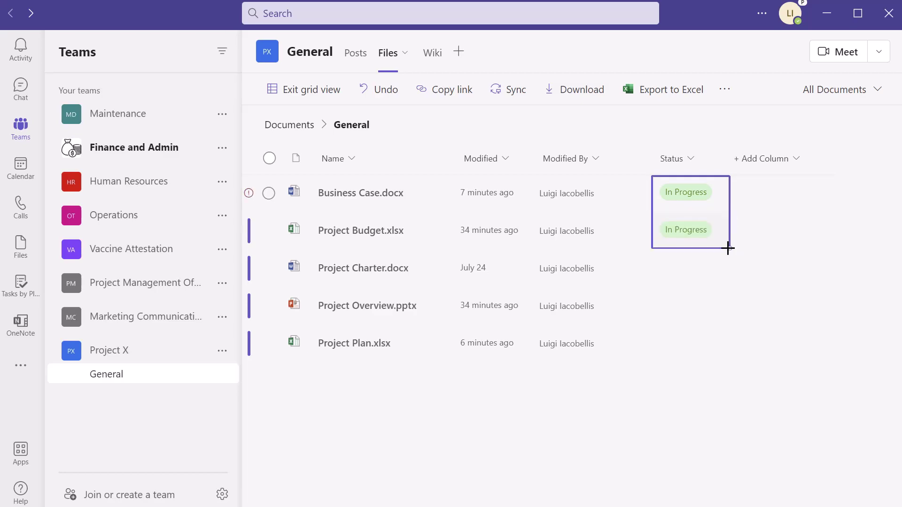
{"action": "left_click_drag", "start_coordinate": [728, 248], "coordinate": [723, 340]}
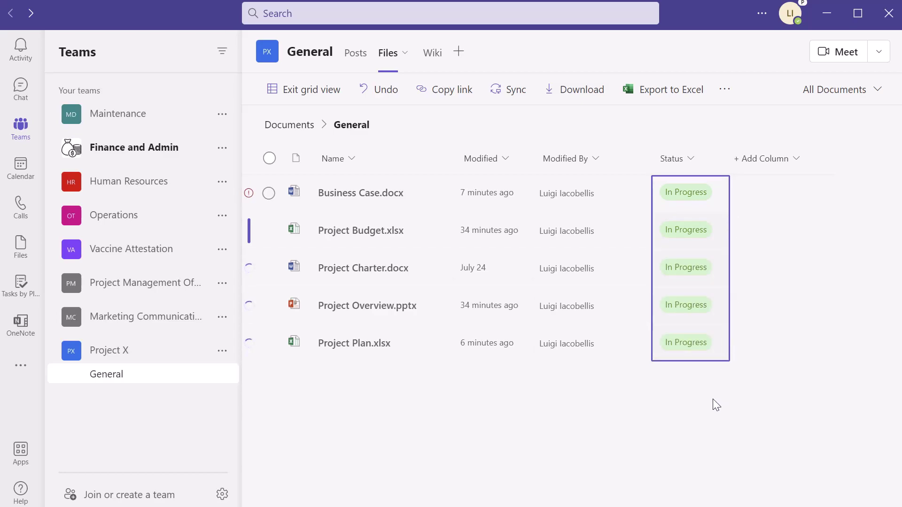
Step: Change Project Overview's Status to Backlog and Project Charter's to Complete
{"action": "left_click", "coordinate": [703, 290]}
{"action": "left_click", "coordinate": [704, 290]}
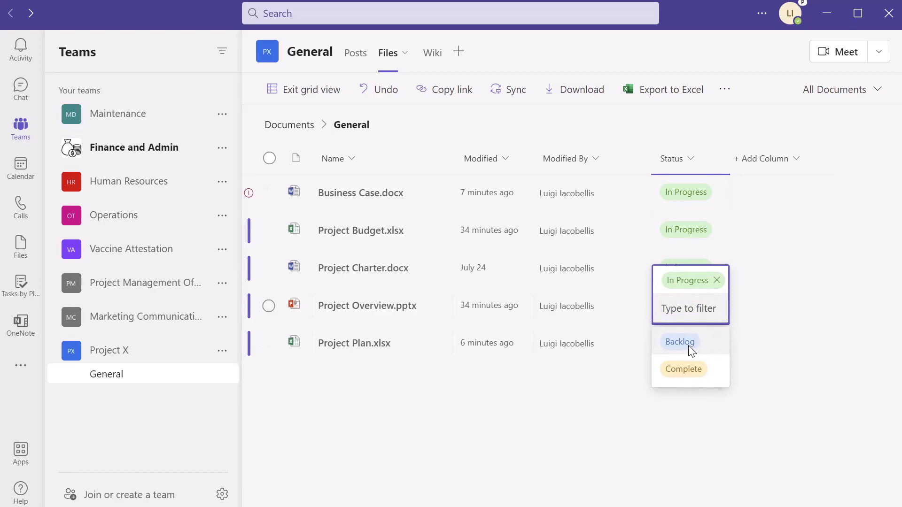
{"action": "left_click", "coordinate": [677, 342]}
{"action": "left_click", "coordinate": [689, 271]}
{"action": "left_click", "coordinate": [700, 334]}
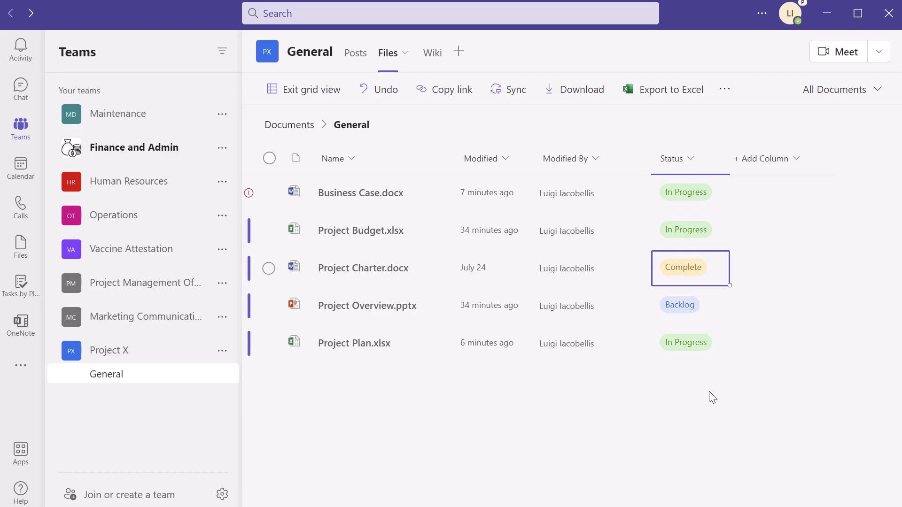
{"action": "left_click", "coordinate": [796, 162]}
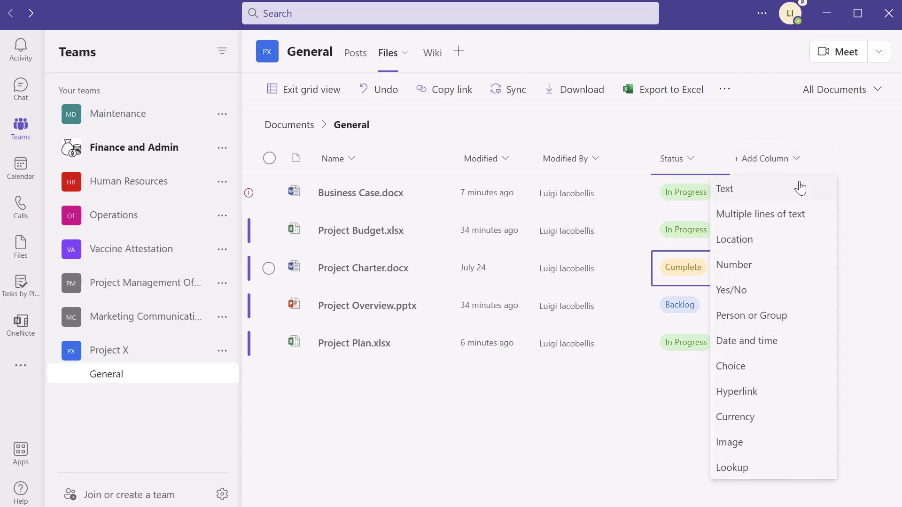
Step: Create a Person or Group column named Document Owner
{"action": "left_click", "coordinate": [788, 329]}
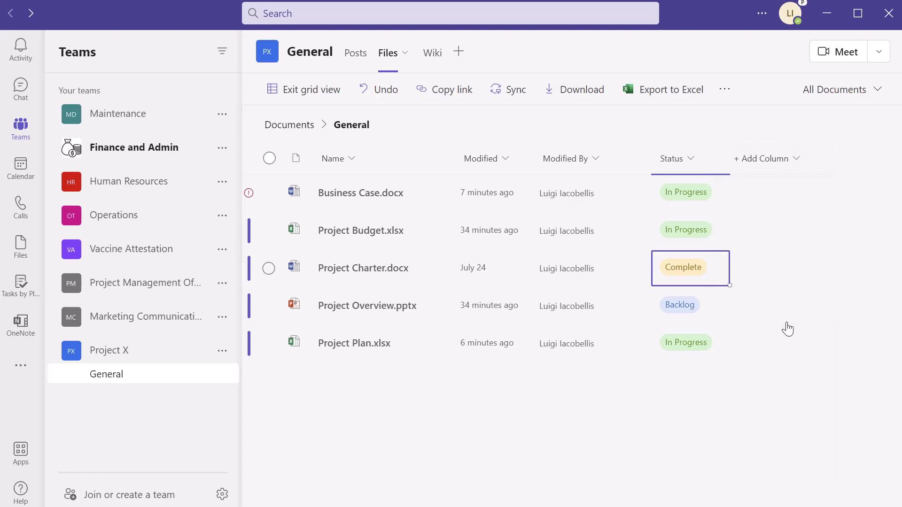
{"action": "type", "text": "Document Owner"}
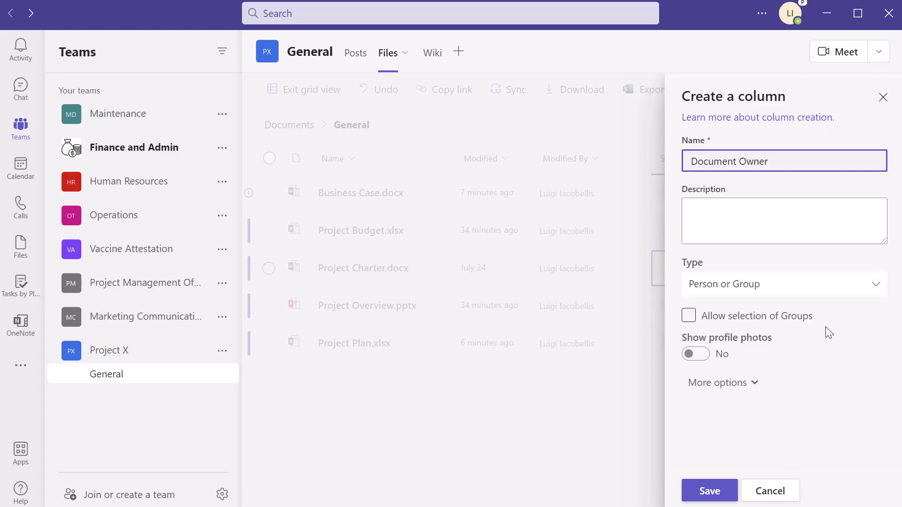
Step: Expand More options for Document Owner and leave 'Require that this column contains information' off
{"action": "left_click", "coordinate": [689, 317]}
{"action": "left_click", "coordinate": [747, 386]}
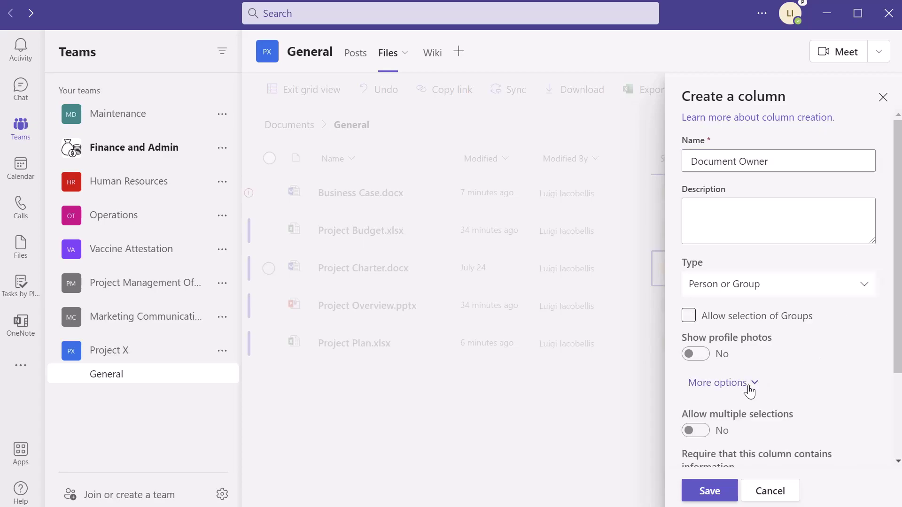
{"action": "scroll", "coordinate": [748, 388], "scroll_direction": "down", "scroll_amount": 3}
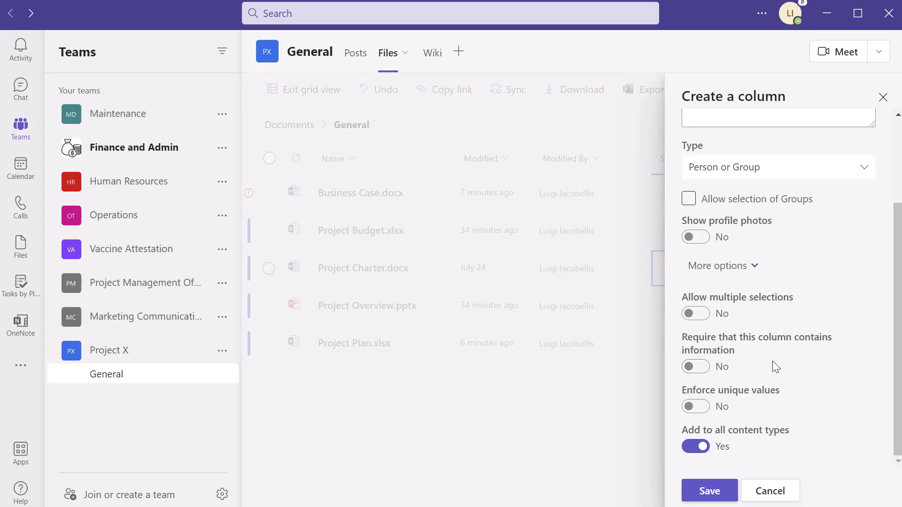
{"action": "left_click", "coordinate": [704, 378]}
{"action": "left_click", "coordinate": [704, 379]}
Step: Save the Document Owner column and assign owners to Business Case and Project Budget
{"action": "left_click", "coordinate": [707, 490]}
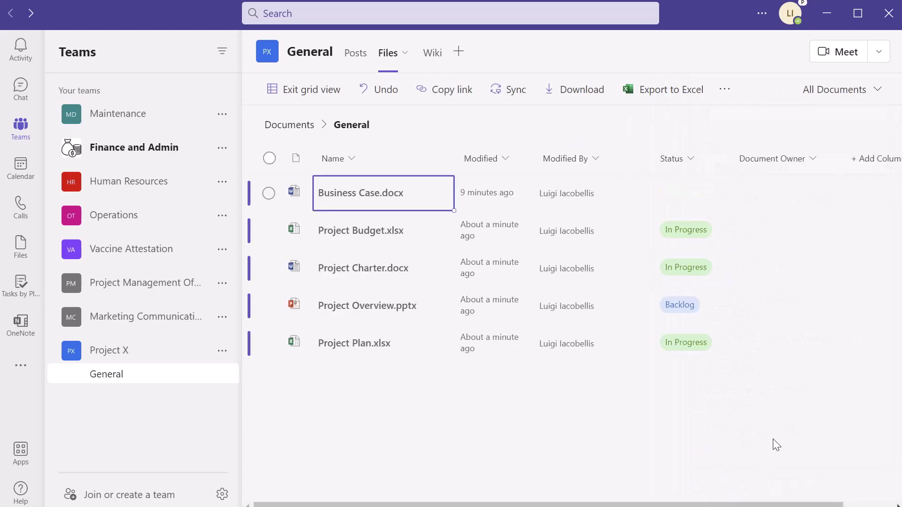
{"action": "left_click", "coordinate": [778, 198]}
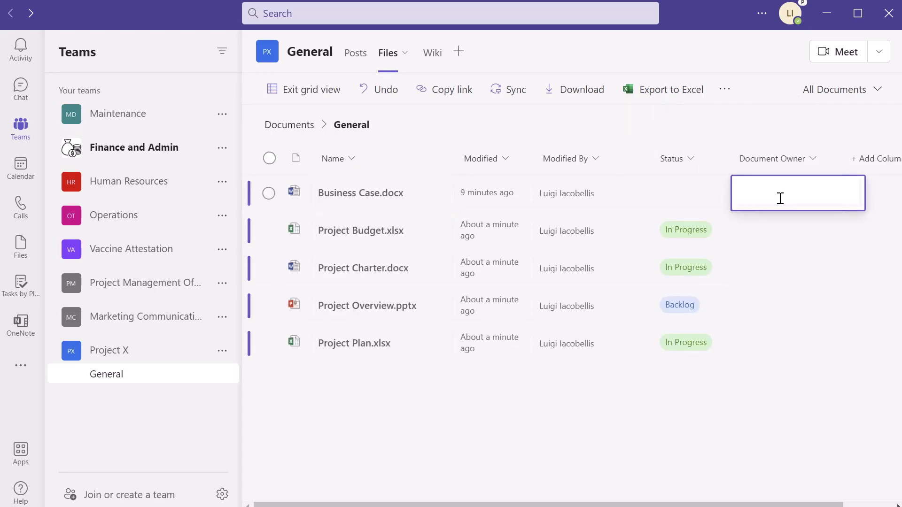
{"action": "type", "text": "Alex"}
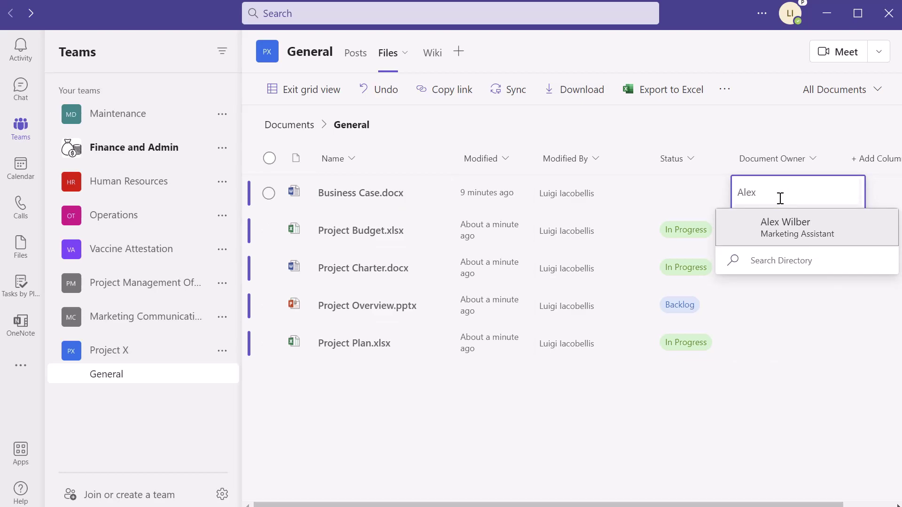
{"action": "left_click", "coordinate": [813, 226]}
{"action": "left_click", "coordinate": [807, 233]}
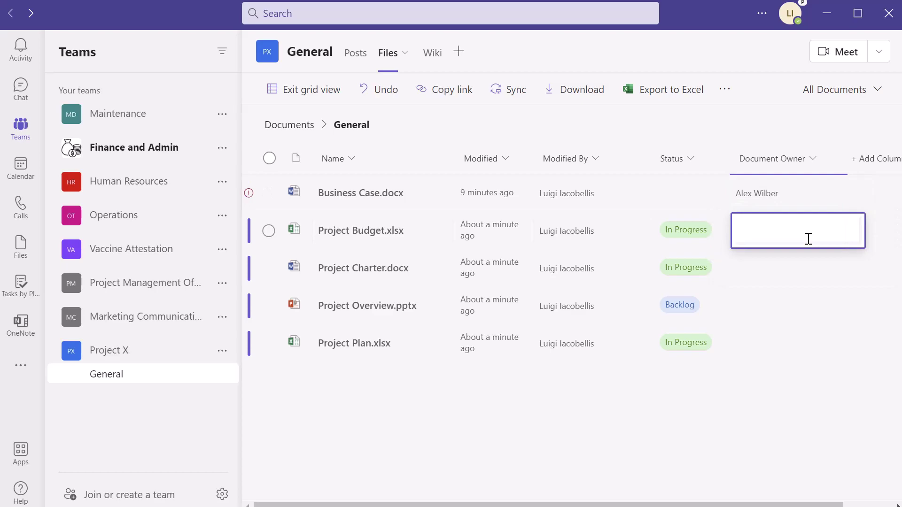
{"action": "type", "text": "J"}
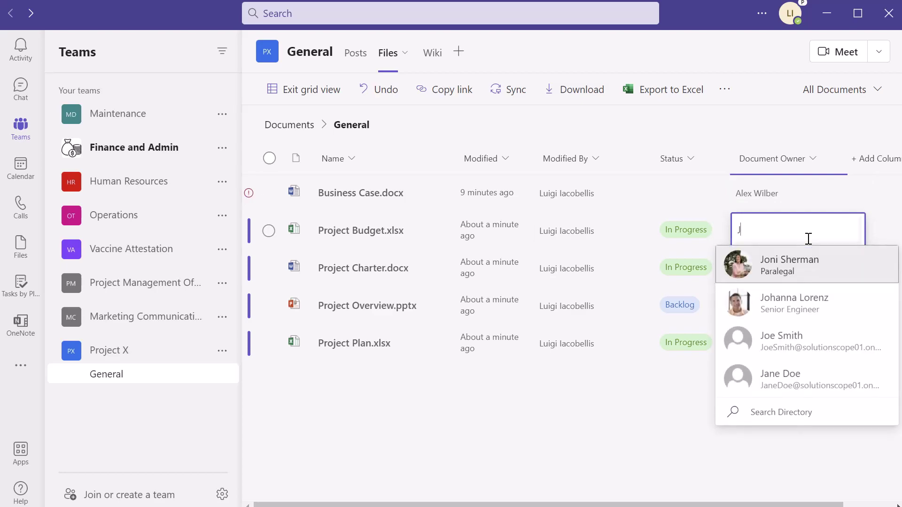
{"action": "left_click", "coordinate": [801, 302]}
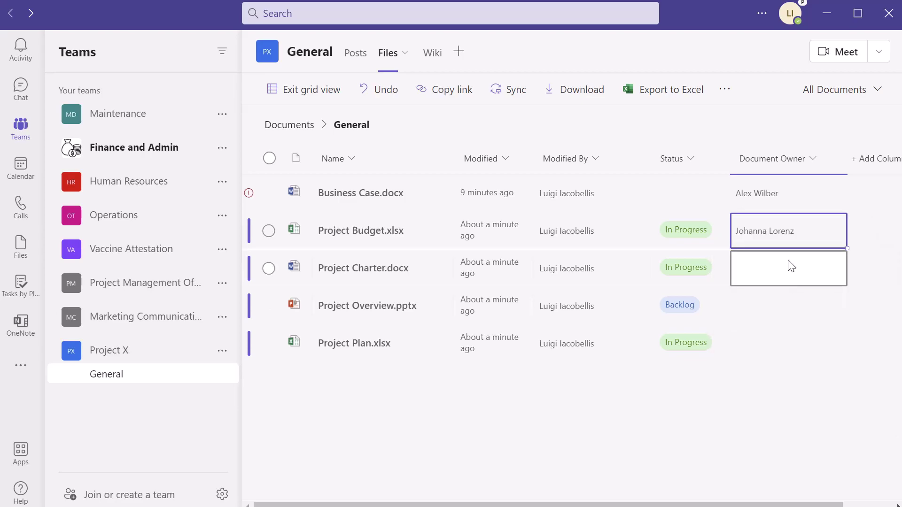
Step: Assign owners to Project Charter, Project Overview and Project Plan from the people picker
{"action": "left_click", "coordinate": [789, 262]}
{"action": "type", "text": "Ade"}
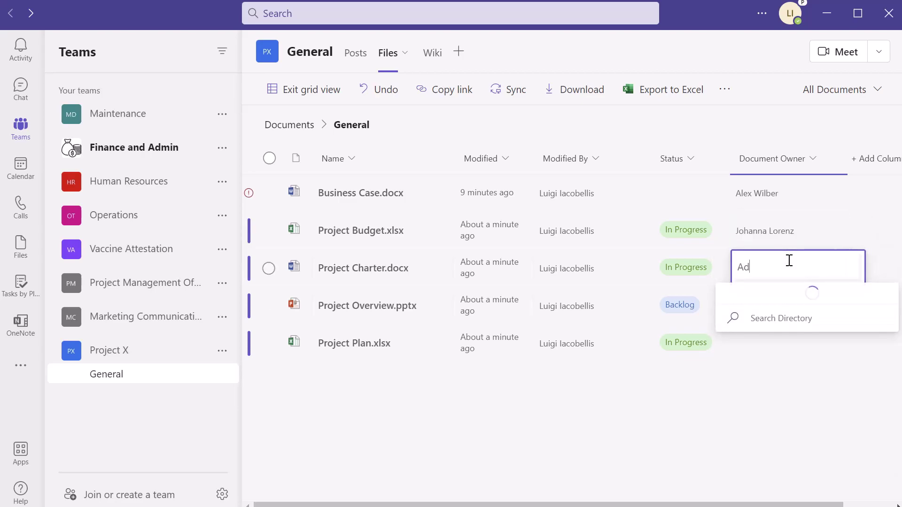
{"action": "left_click", "coordinate": [793, 308]}
{"action": "left_click", "coordinate": [794, 309]}
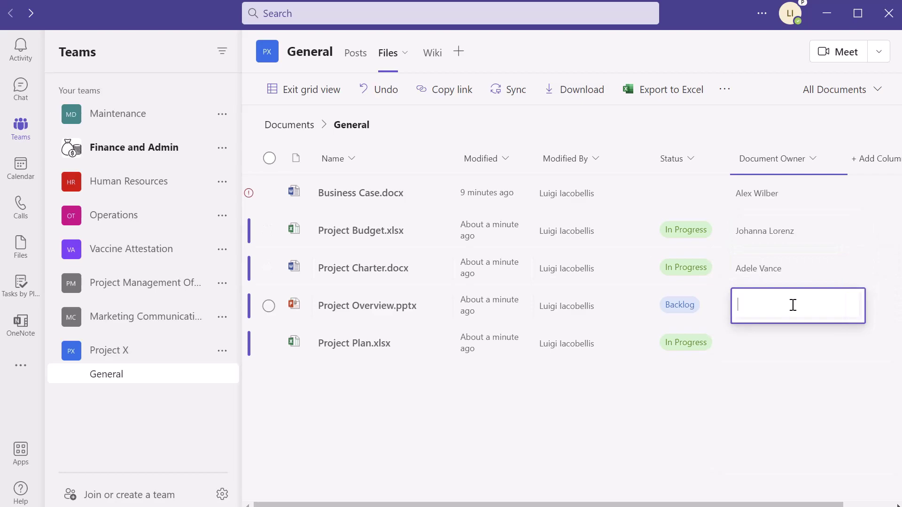
{"action": "type", "text": "Alex"}
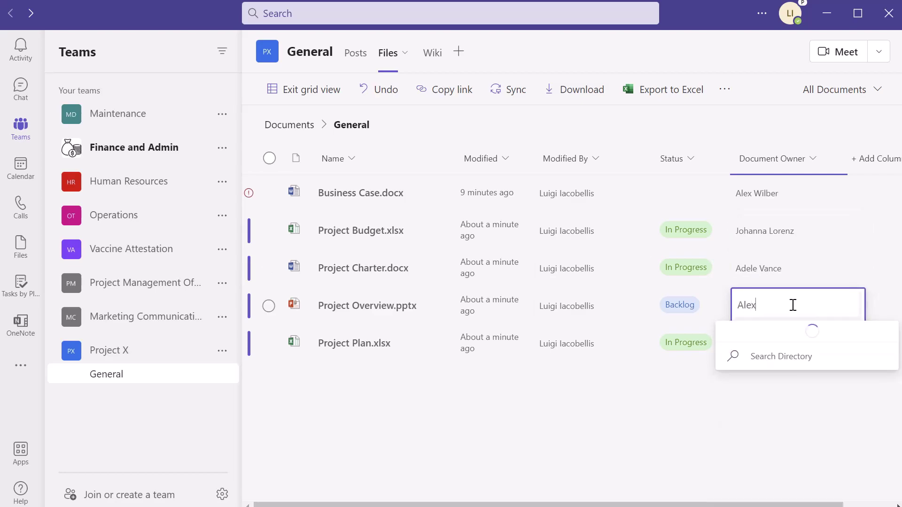
{"action": "left_click", "coordinate": [791, 344]}
{"action": "left_click", "coordinate": [779, 348]}
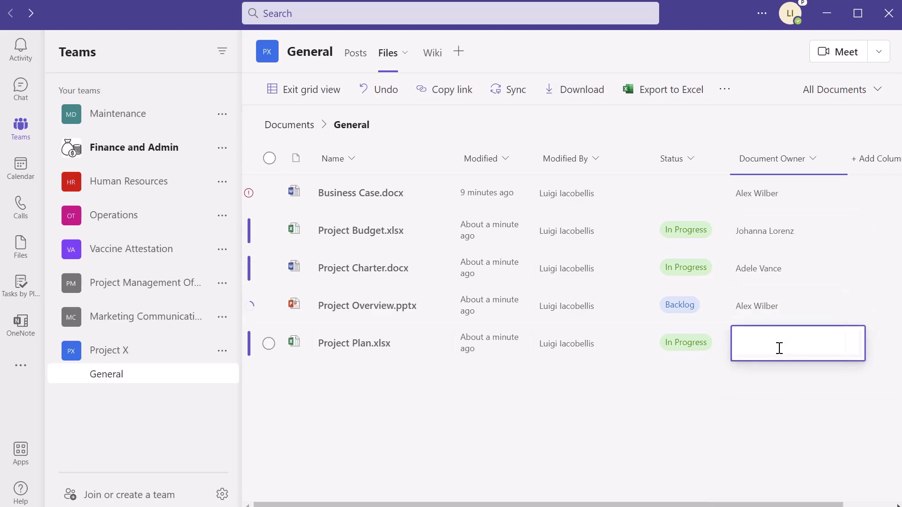
{"action": "type", "text": "Ad"}
{"action": "left_click", "coordinate": [797, 278]}
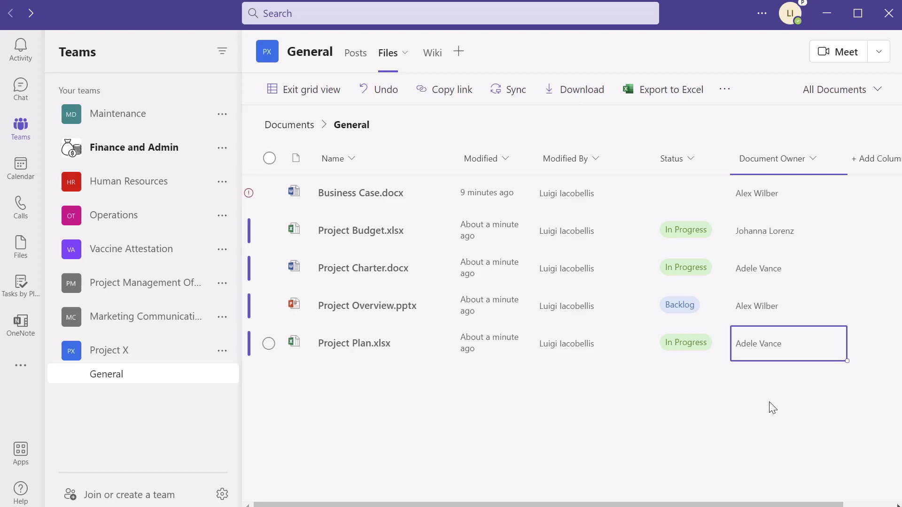
Step: Add a date-only Date and time column named Approval Date and save it
{"action": "left_click", "coordinate": [871, 160]}
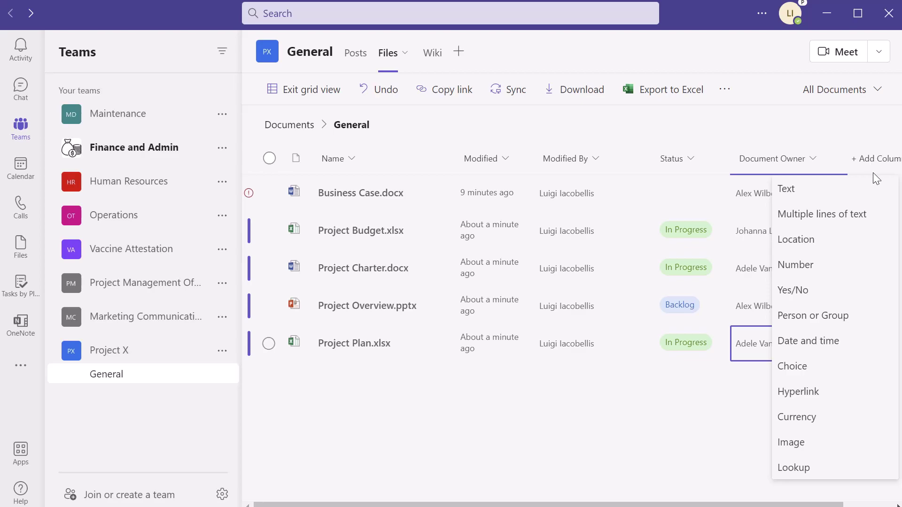
{"action": "left_click", "coordinate": [859, 348]}
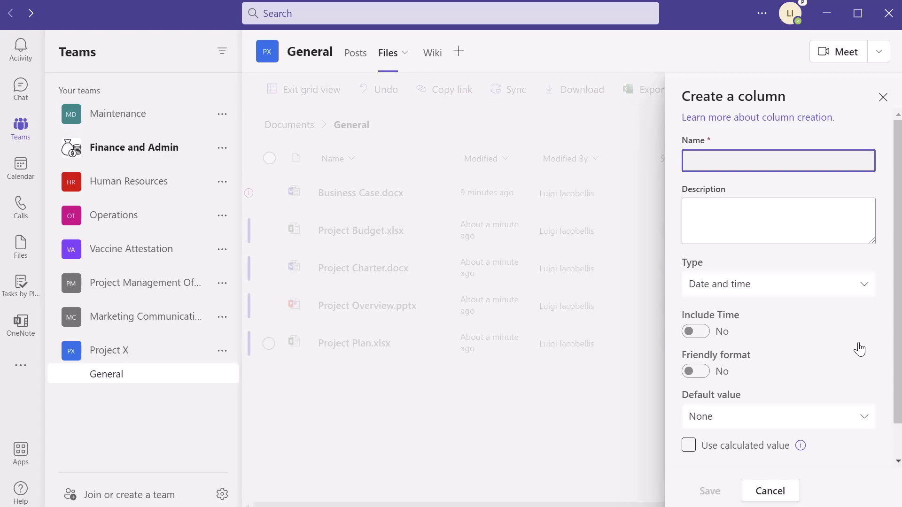
{"action": "type", "text": "Approval Date"}
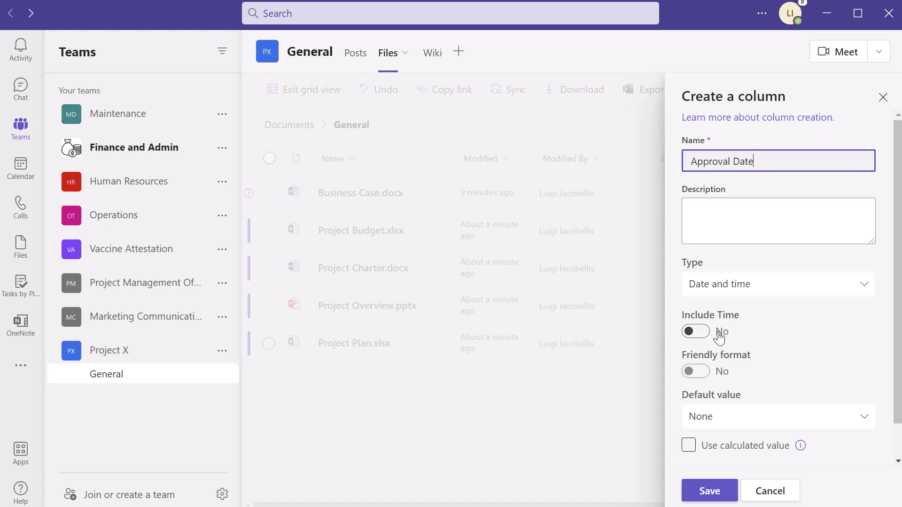
{"action": "scroll", "coordinate": [742, 331], "scroll_direction": "down", "scroll_amount": 1}
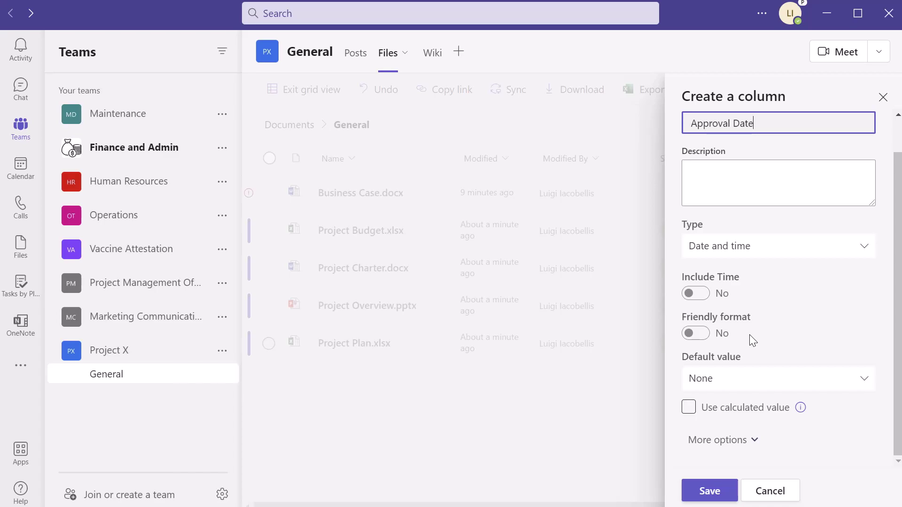
{"action": "left_click", "coordinate": [733, 493]}
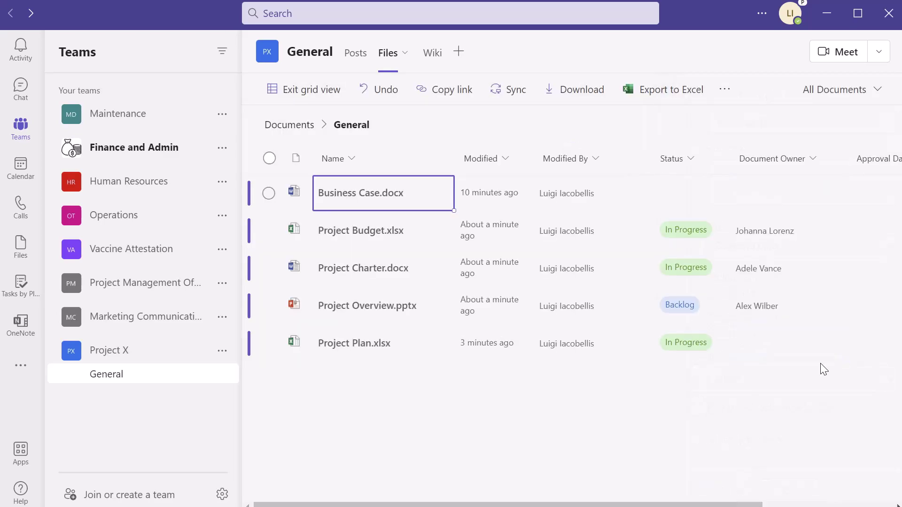
Step: Set all five Approval Dates to 8/16/2022, then attempt to exit grid view
{"action": "left_click", "coordinate": [886, 201]}
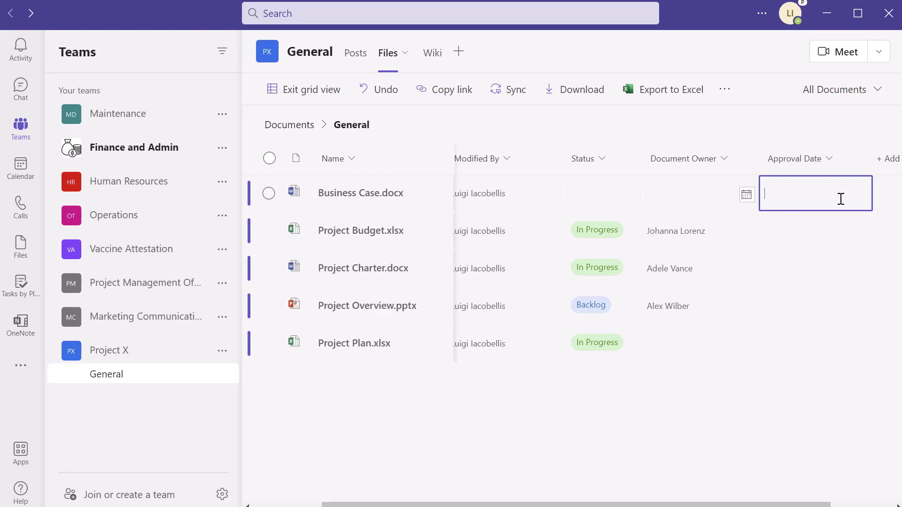
{"action": "left_click", "coordinate": [746, 197]}
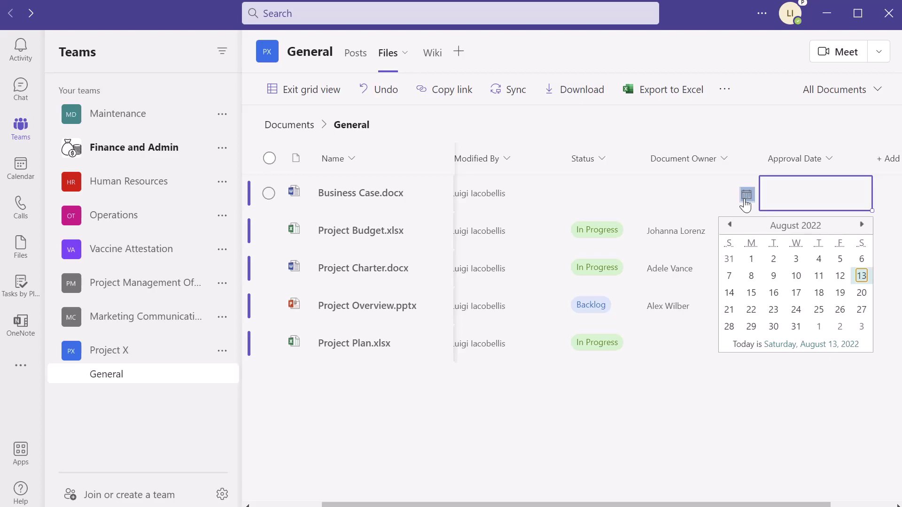
{"action": "left_click", "coordinate": [773, 293]}
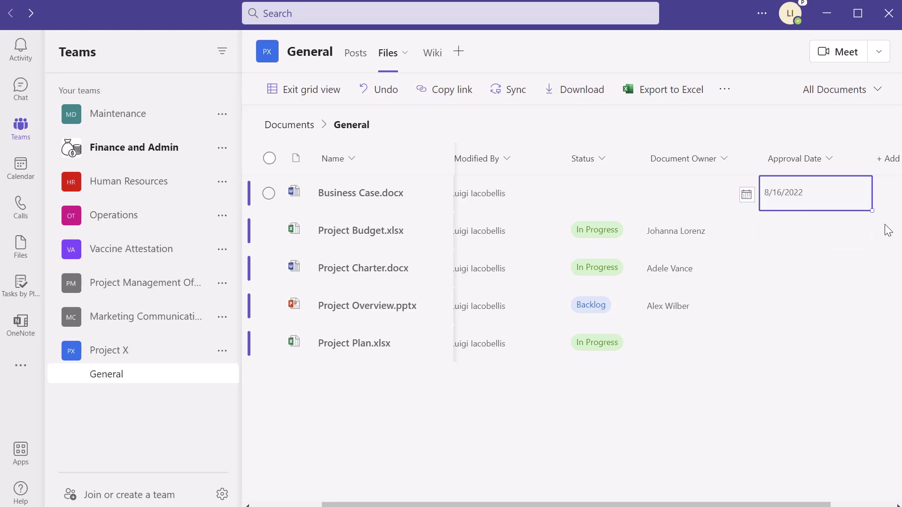
{"action": "left_click_drag", "start_coordinate": [873, 210], "coordinate": [866, 358]}
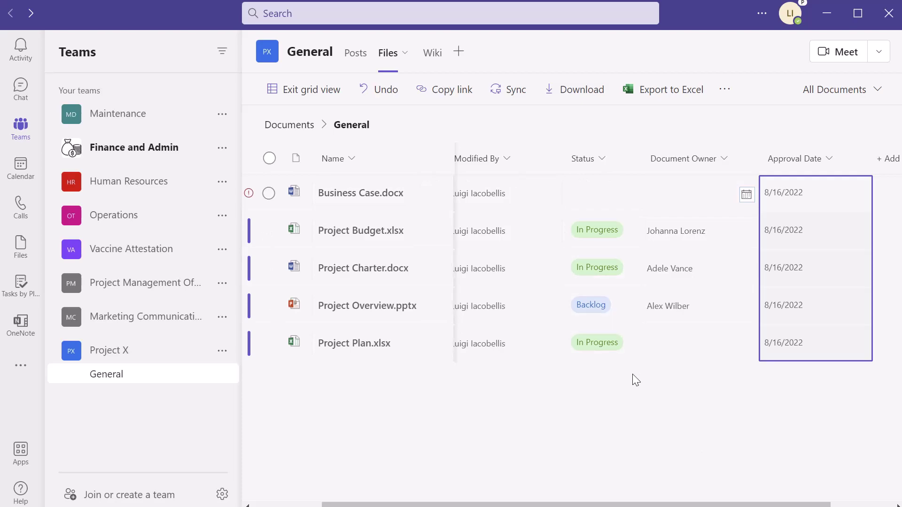
{"action": "left_click", "coordinate": [334, 98]}
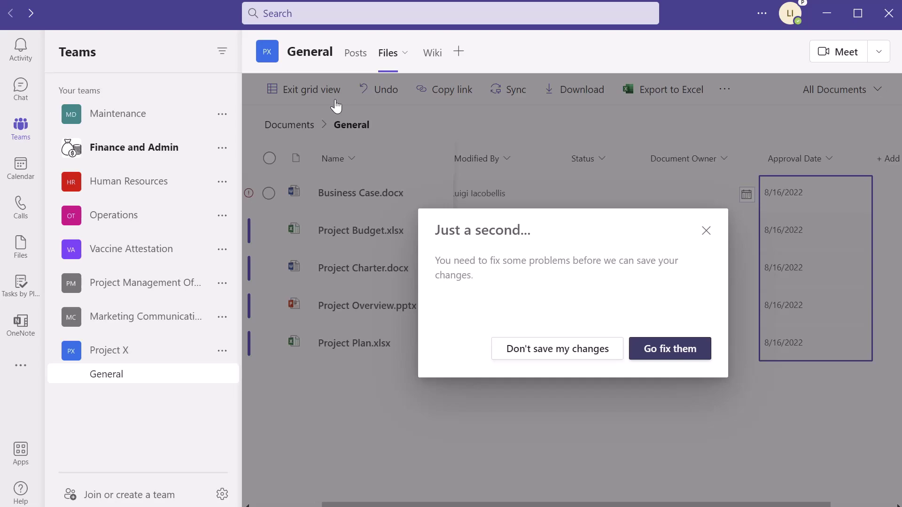
Step: Dismiss the save warning and copy Project Budget's Document Owner into Business Case and Project Plan
{"action": "left_click", "coordinate": [706, 231]}
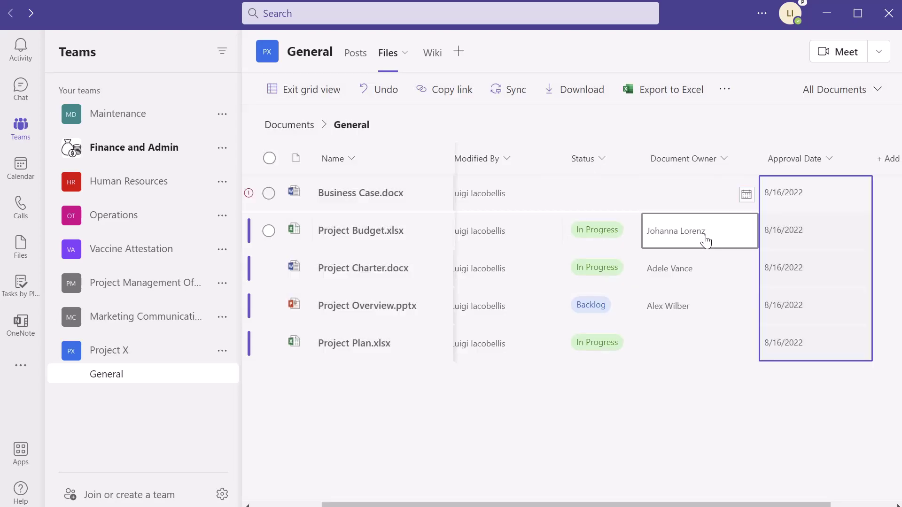
{"action": "left_click", "coordinate": [709, 225]}
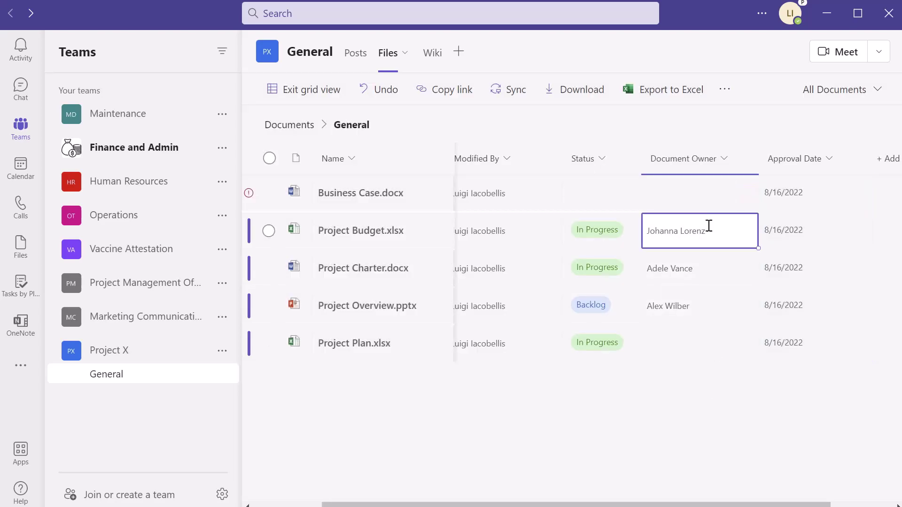
{"action": "key", "text": "ctrl+c"}
{"action": "left_click", "coordinate": [707, 196]}
{"action": "key", "text": "ctrl+v"}
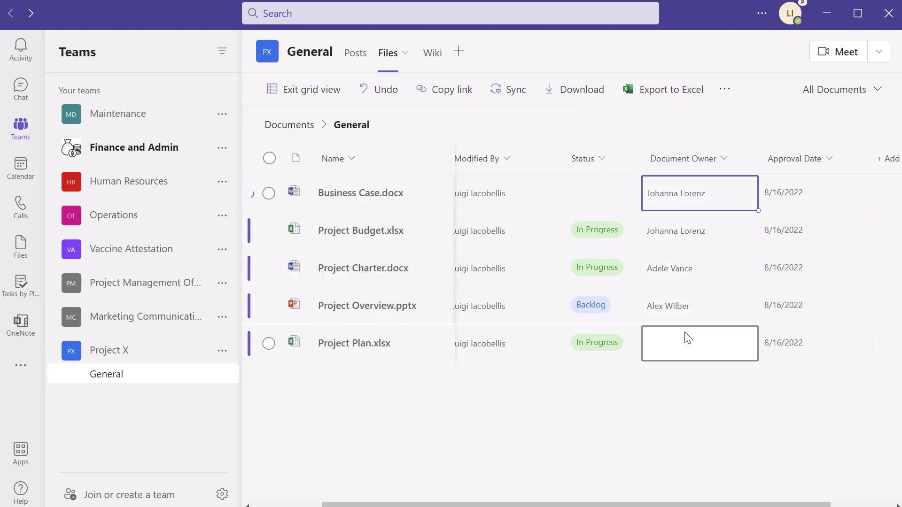
{"action": "left_click", "coordinate": [687, 337]}
{"action": "key", "text": "ctrl+v"}
Step: Copy Project Budget's In Progress status into Business Case.docx's empty Status cell
{"action": "left_click", "coordinate": [612, 219]}
{"action": "key", "text": "ctrl+c"}
{"action": "left_click", "coordinate": [612, 191]}
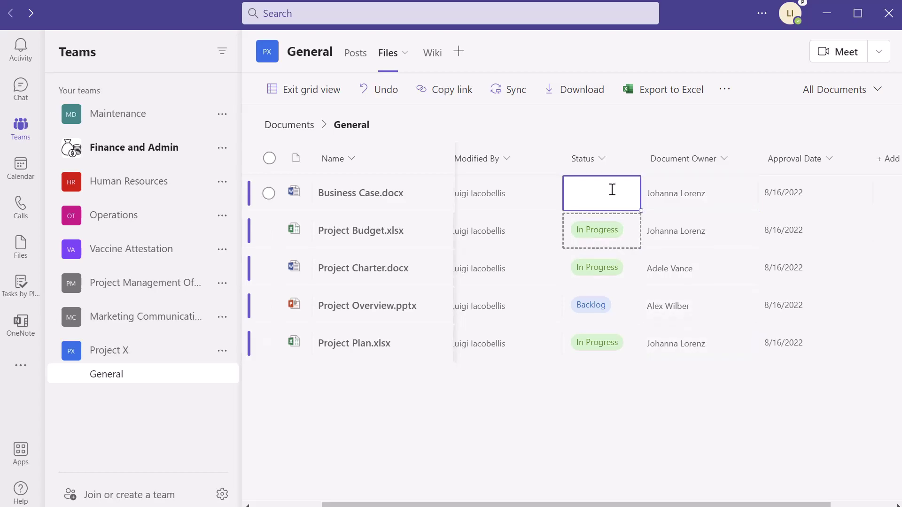
{"action": "key", "text": "ctrl+v"}
{"action": "left_click_drag", "start_coordinate": [440, 505], "coordinate": [419, 500]}
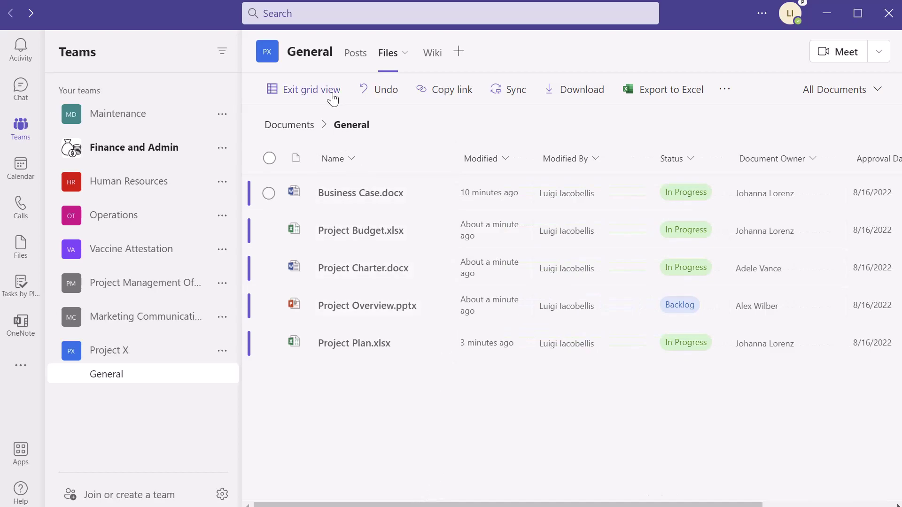
Step: Exit grid view to save the edits and return to the standard list
{"action": "left_click", "coordinate": [311, 90]}
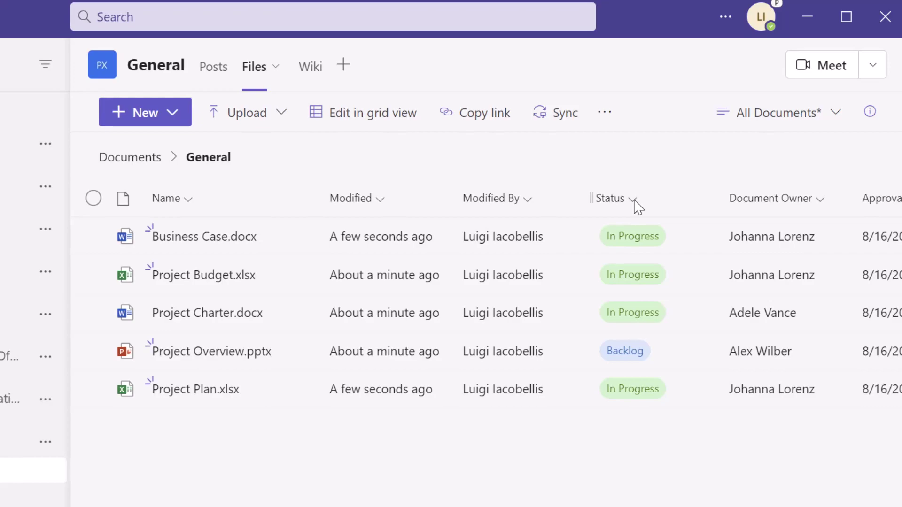
Step: Filter the library's Status column to show only In Progress files
{"action": "left_click", "coordinate": [634, 201]}
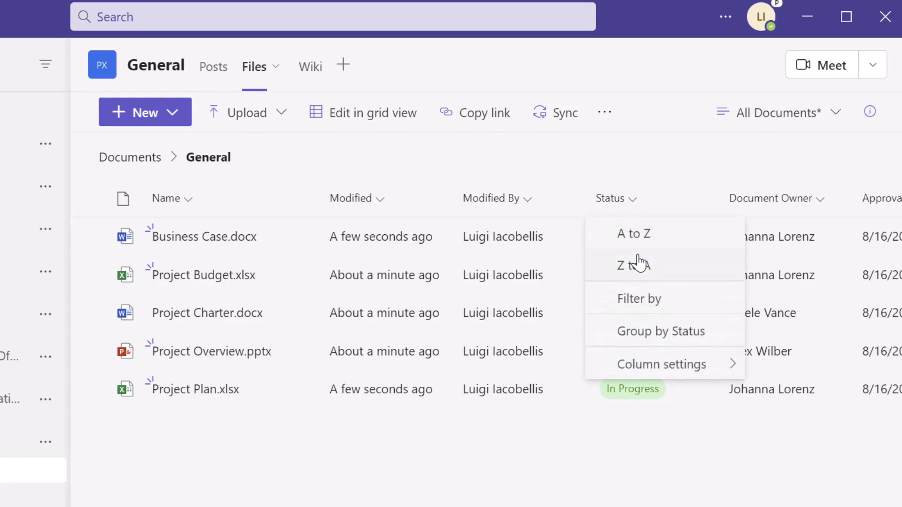
{"action": "left_click", "coordinate": [638, 304]}
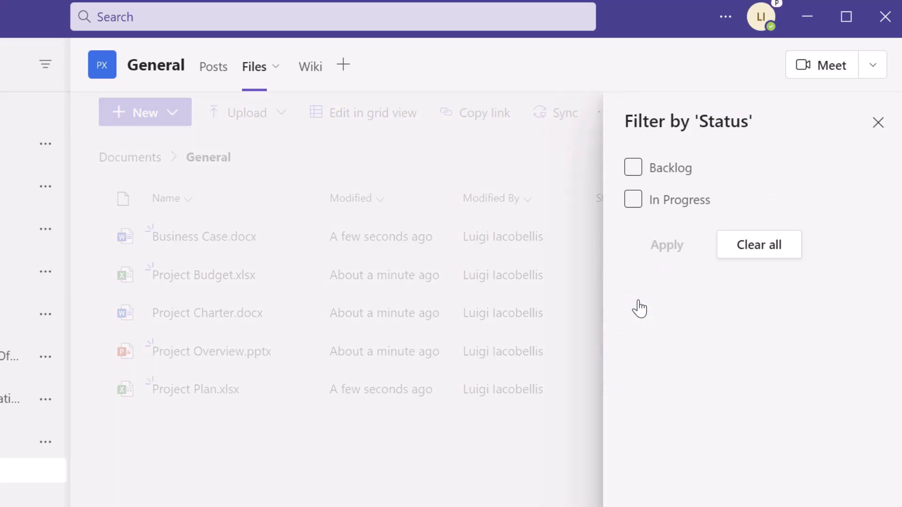
{"action": "left_click", "coordinate": [634, 205]}
{"action": "left_click", "coordinate": [654, 256]}
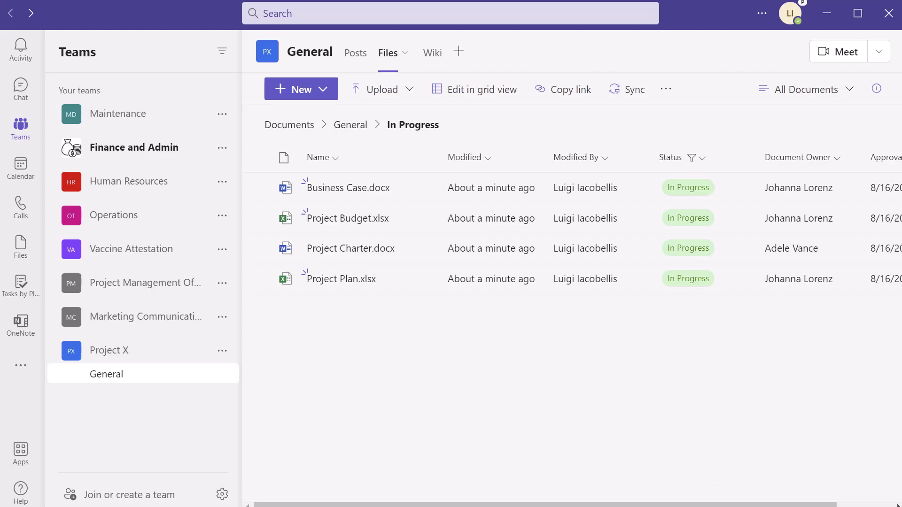
Step: Bring up the filter choices for the Approval Date column
{"action": "left_click", "coordinate": [842, 504]}
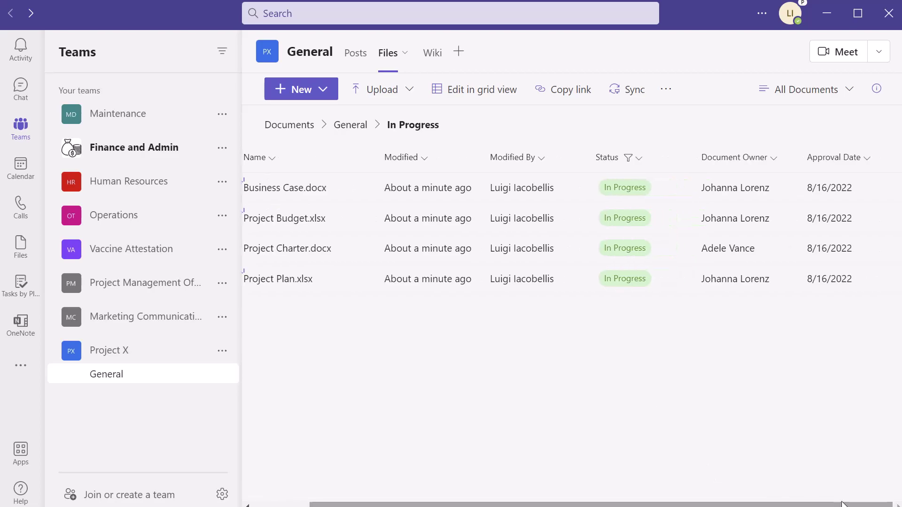
{"action": "left_click", "coordinate": [865, 160]}
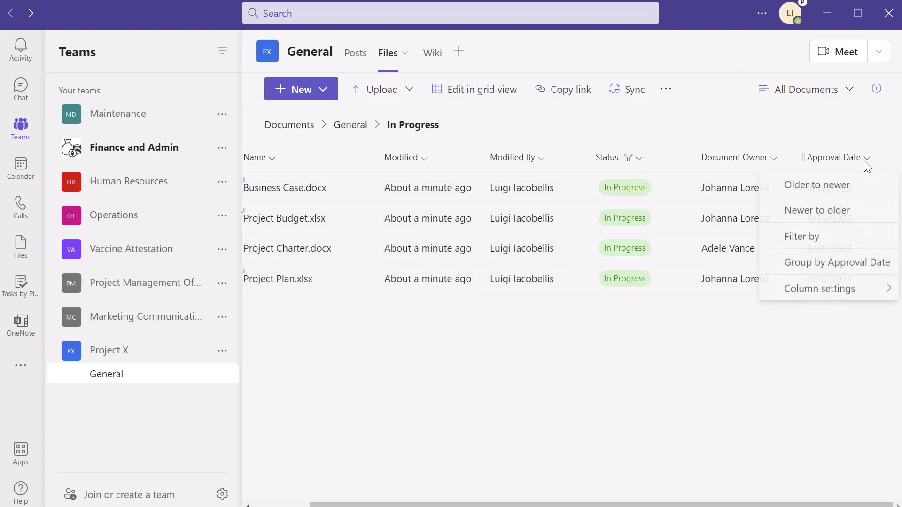
{"action": "left_click", "coordinate": [825, 240]}
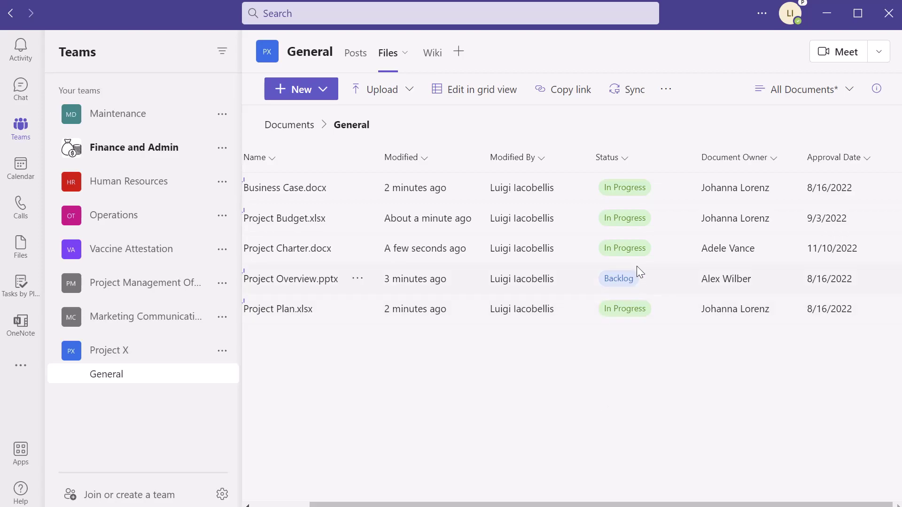
Step: Group the General channel's files by Status into Backlog and In Progress sections
{"action": "left_click", "coordinate": [627, 160]}
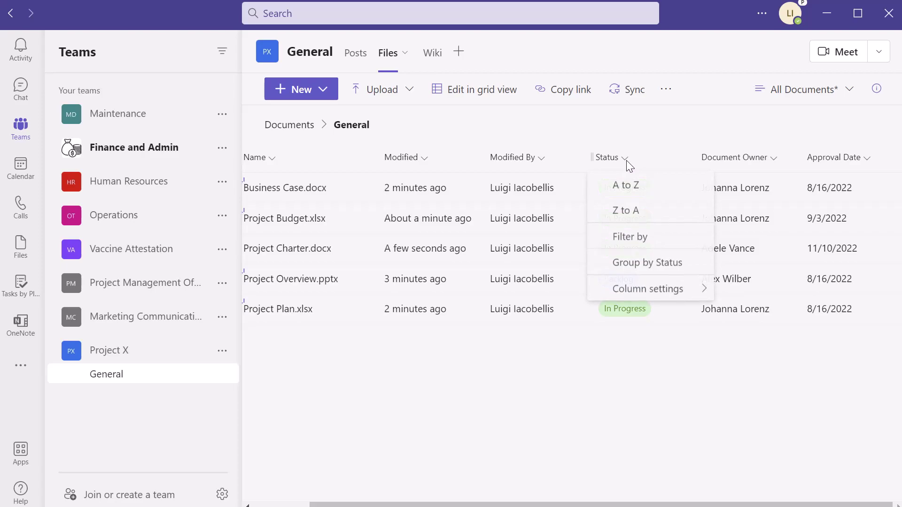
{"action": "left_click", "coordinate": [643, 266]}
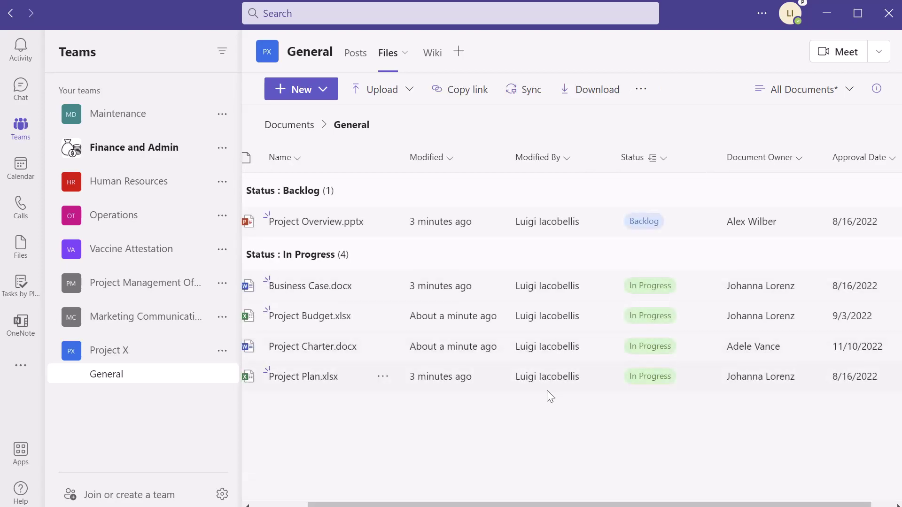
{"action": "left_click_drag", "start_coordinate": [509, 505], "coordinate": [456, 505]}
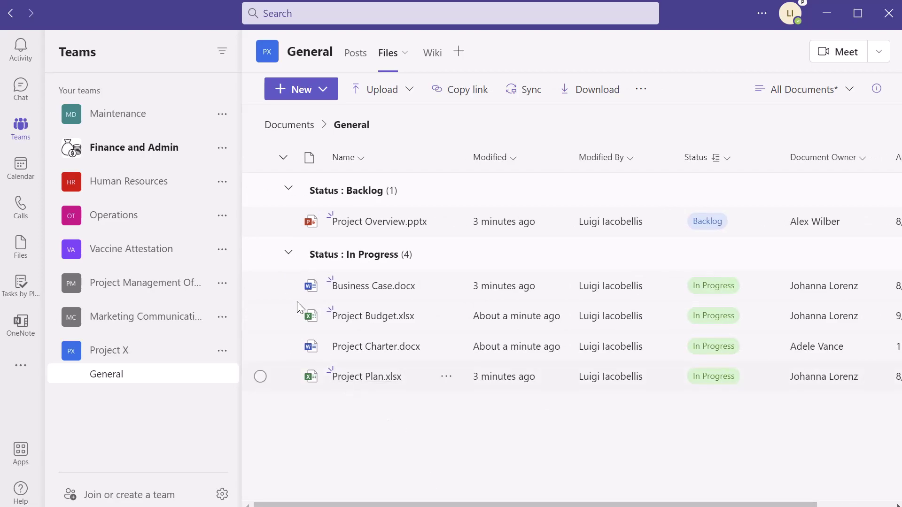
Step: Collapse and then re-expand the Backlog and In Progress groups
{"action": "left_click", "coordinate": [288, 188]}
{"action": "left_click", "coordinate": [289, 222]}
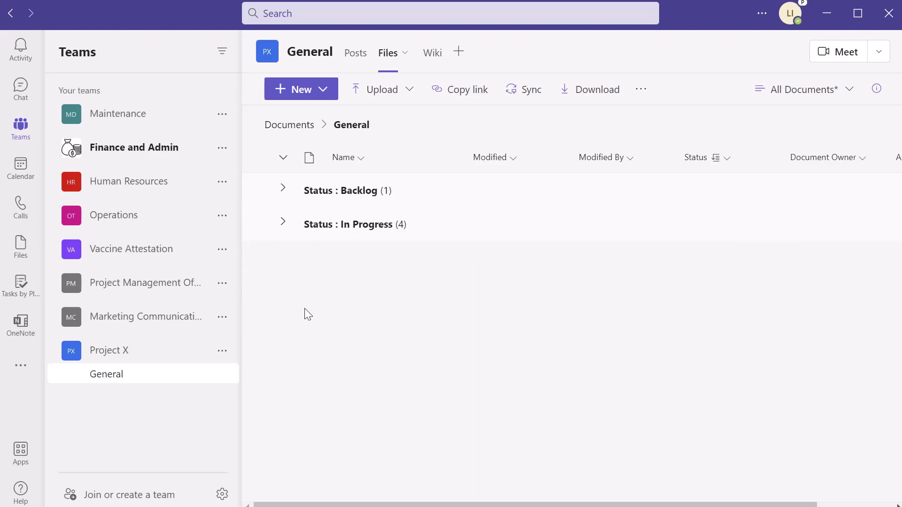
{"action": "left_click", "coordinate": [283, 188]}
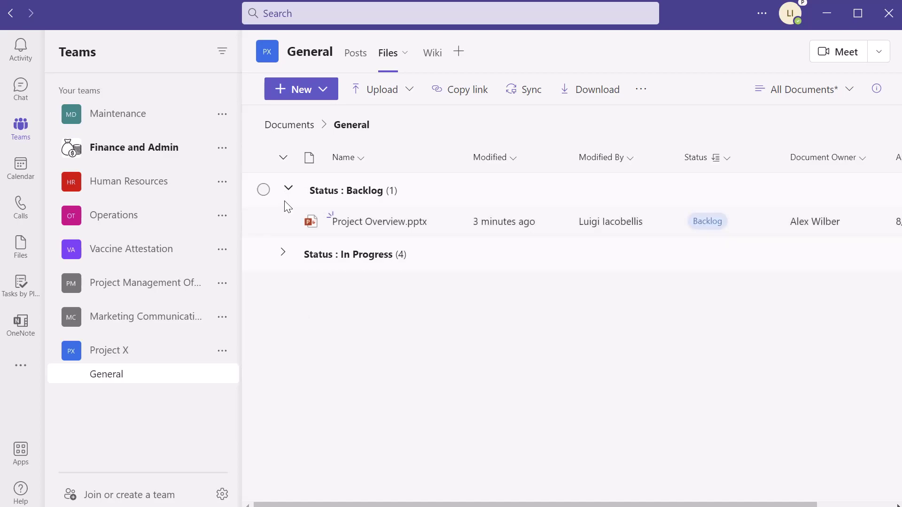
{"action": "left_click", "coordinate": [284, 253]}
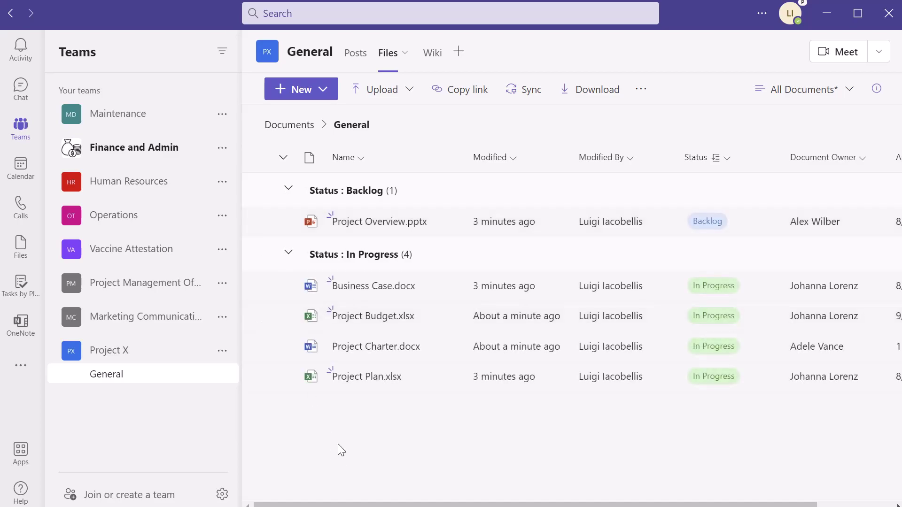